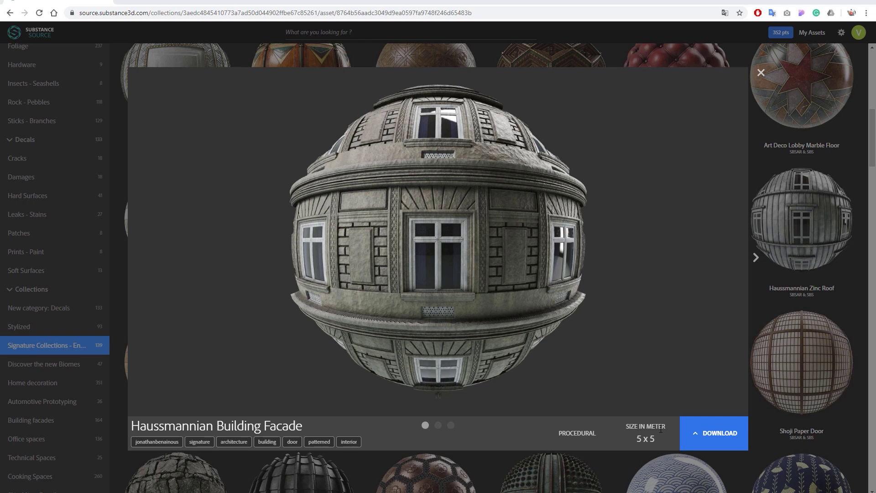
Download the Haussmannian Building Facade material in SBSAR format.
click(695, 436)
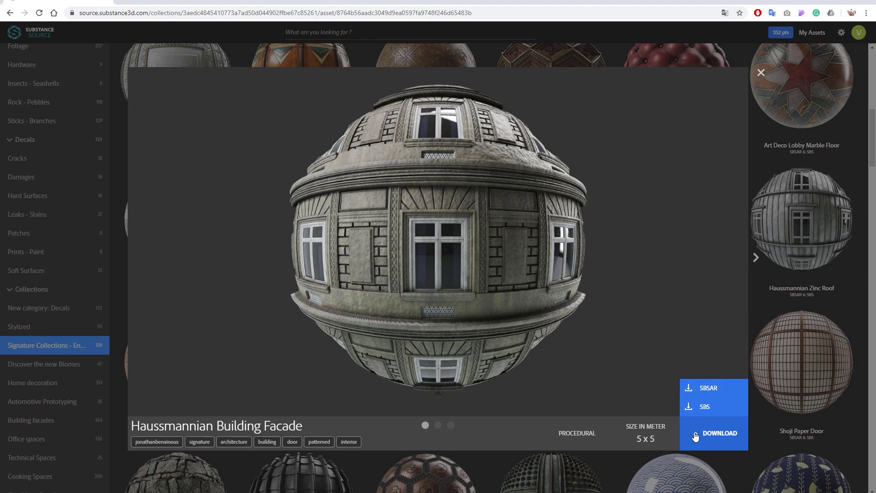
click(706, 388)
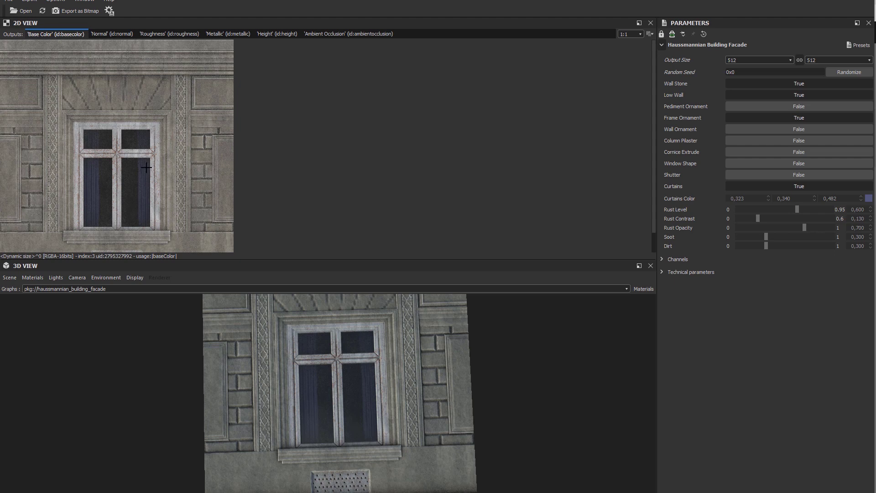
In Substance Player, apply the Arched Pediment preset to the facade material and set its output size to 4096 x 4096.
click(855, 45)
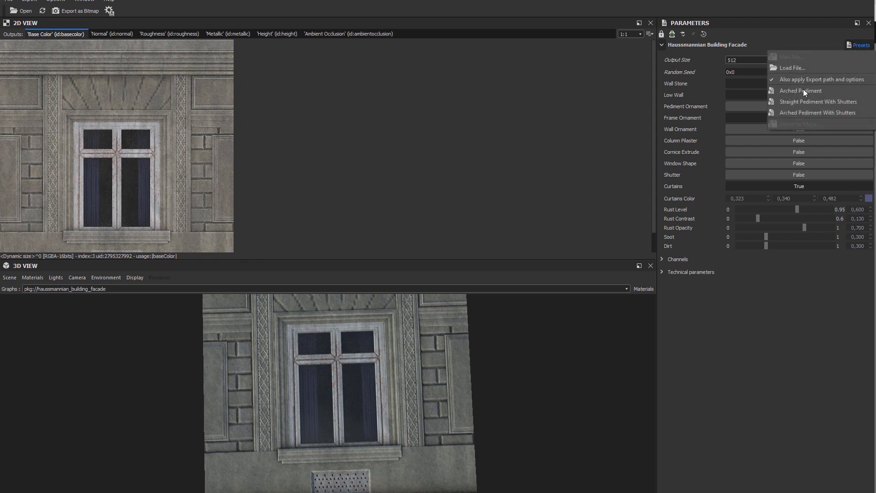
click(801, 89)
click(731, 59)
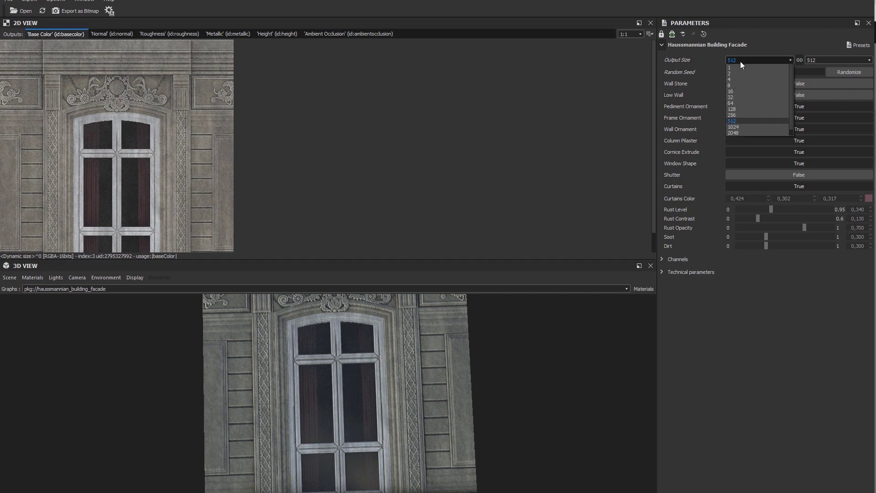
click(733, 131)
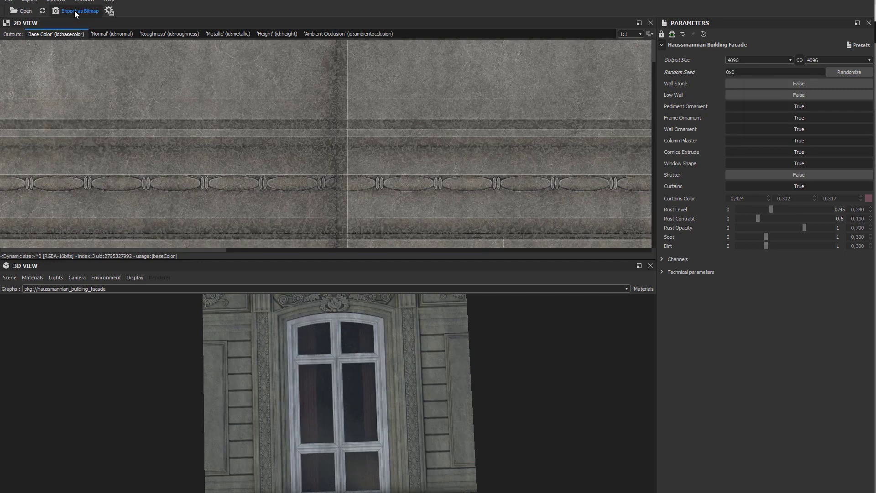
Export the facade's Base Color, Normal, Roughness, Metallic and Height outputs as PNG bitmaps.
click(74, 10)
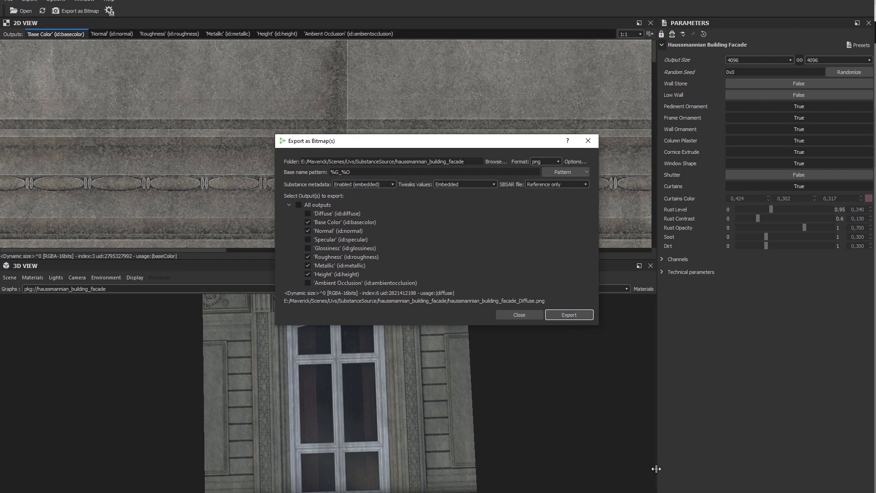
Switch to Maverick and import the facade texture set as a PBR material from its Base_Color PNG with Substance as source.
click(595, 492)
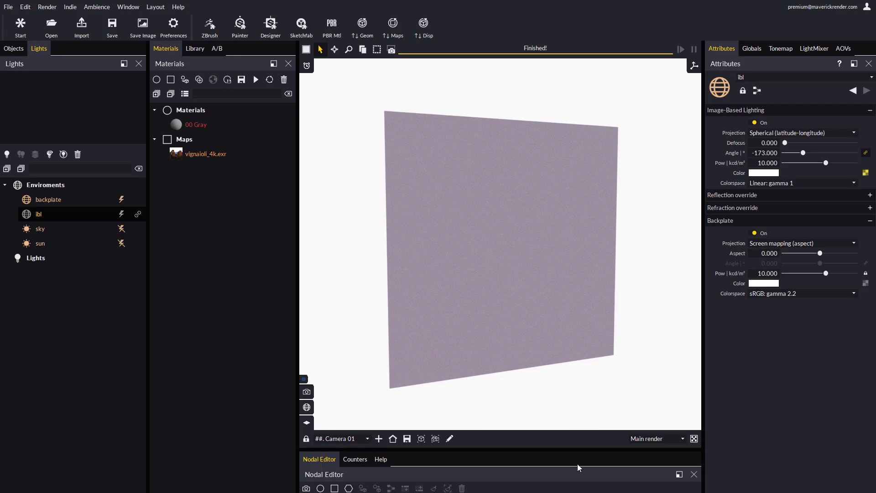
drag(464, 266, 444, 282)
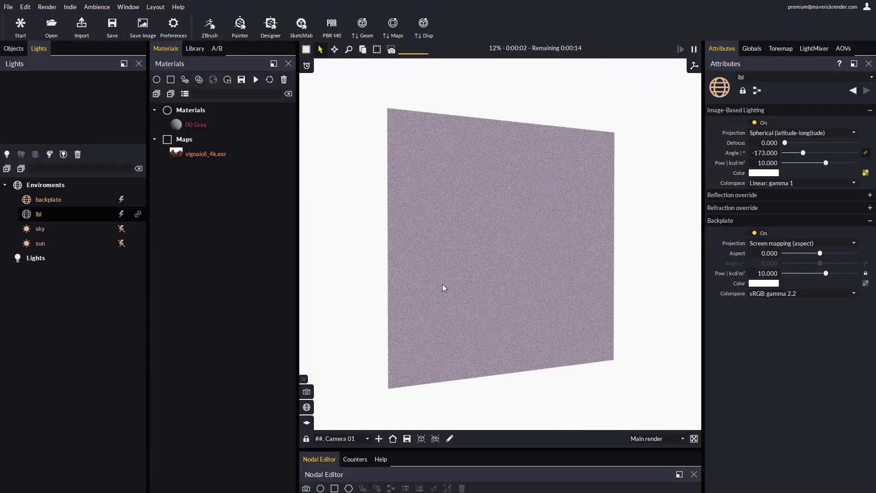
click(331, 28)
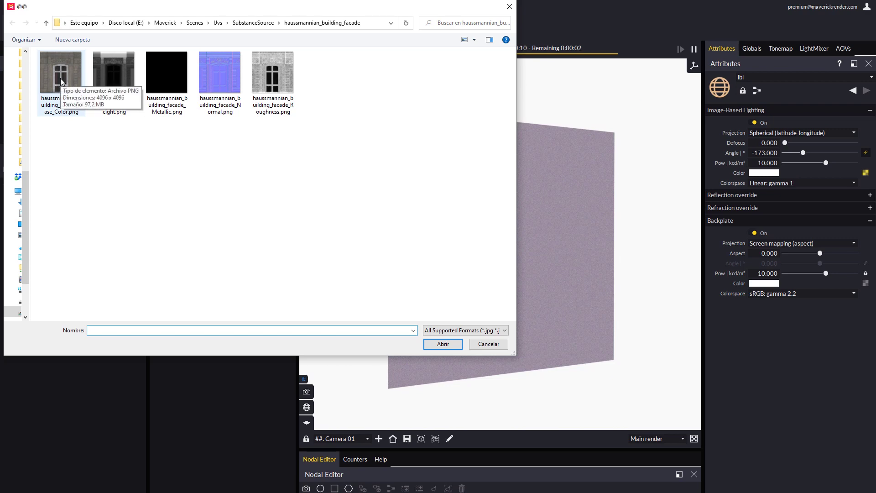
double_click(60, 78)
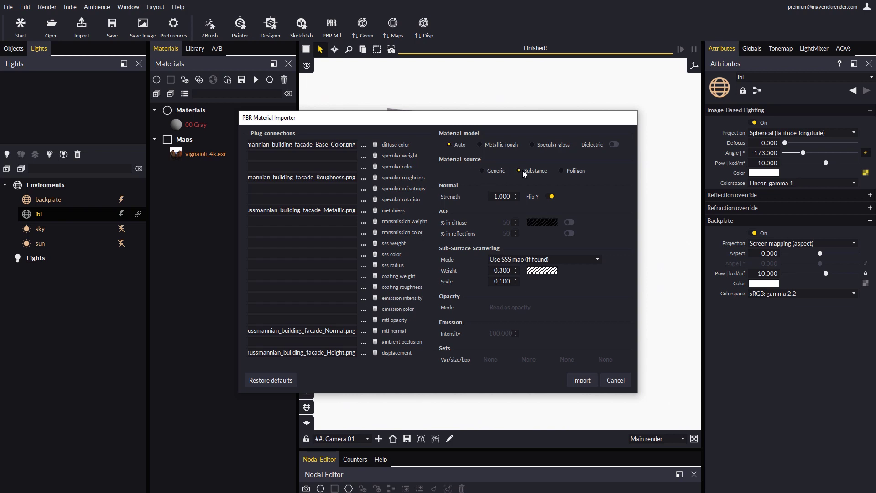
click(578, 382)
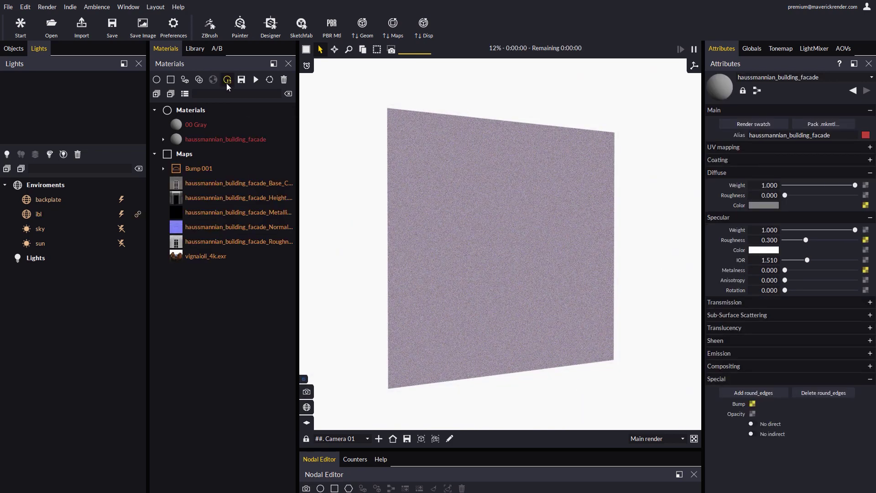
Apply the haussmannian_building_facade material to the plane.
drag(209, 137, 503, 223)
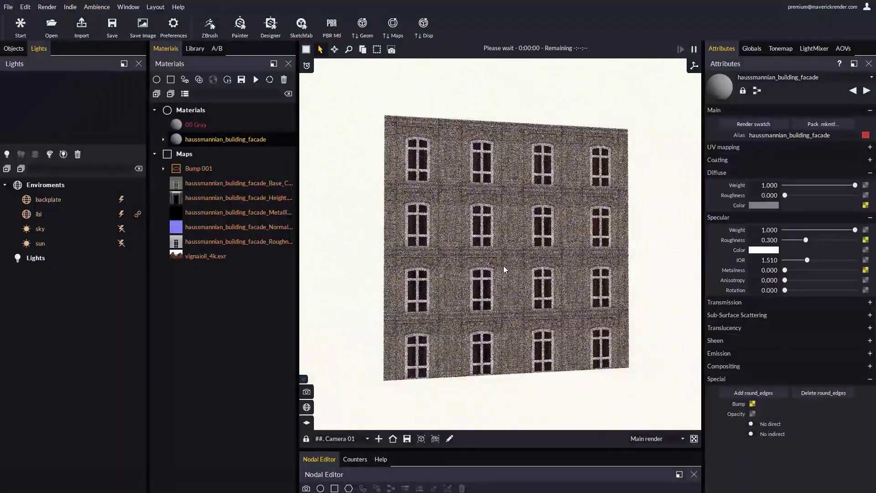
scroll(504, 267, up, 3)
scroll(505, 265, up, 1)
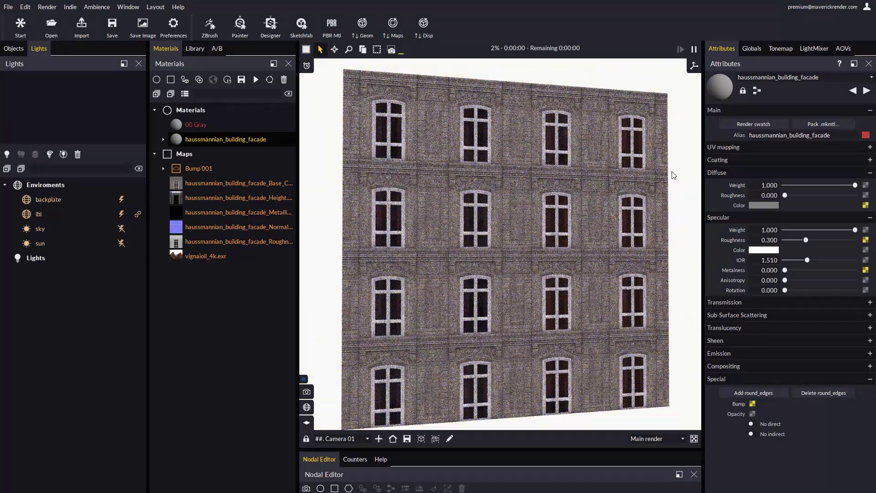
Set the facade material's UV mapping to Planar projection aligned to the Y axis with a real size of 500 cm.
click(734, 147)
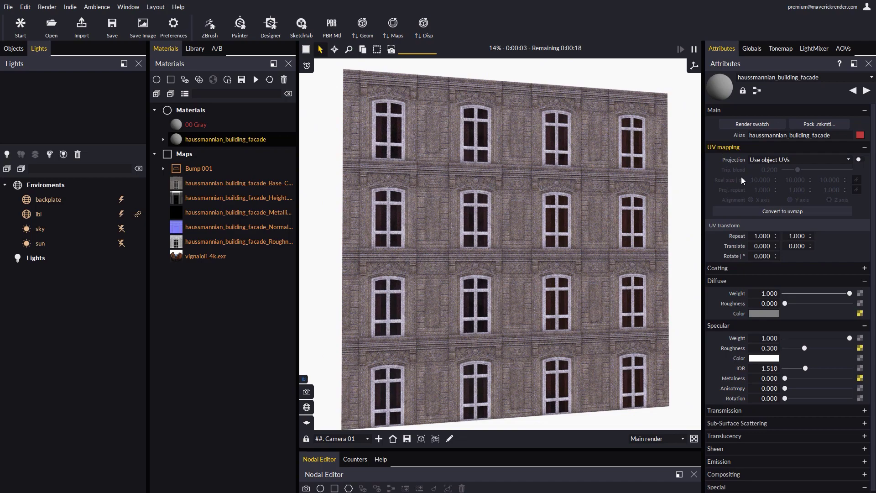
click(779, 157)
click(769, 189)
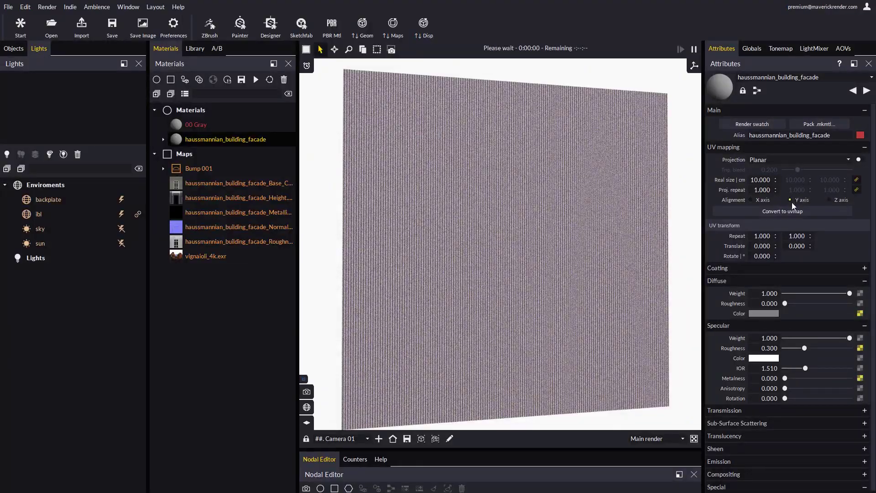
click(789, 200)
click(760, 180)
text(500)
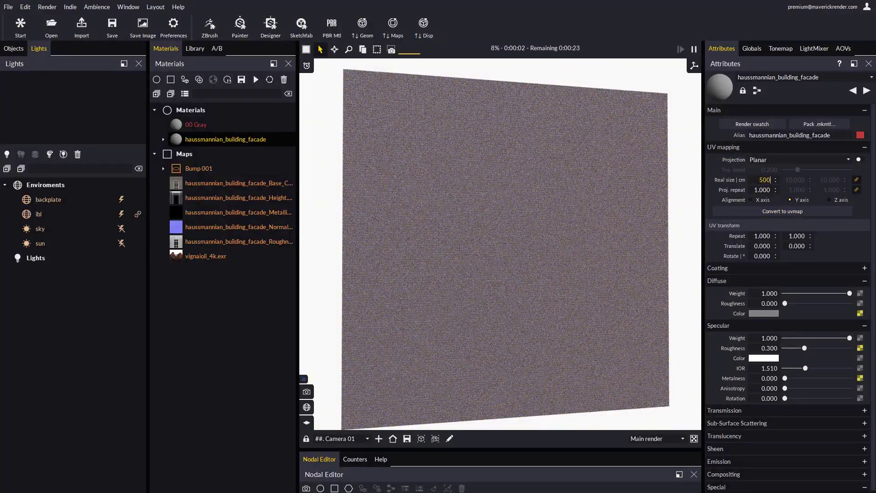
key(Return)
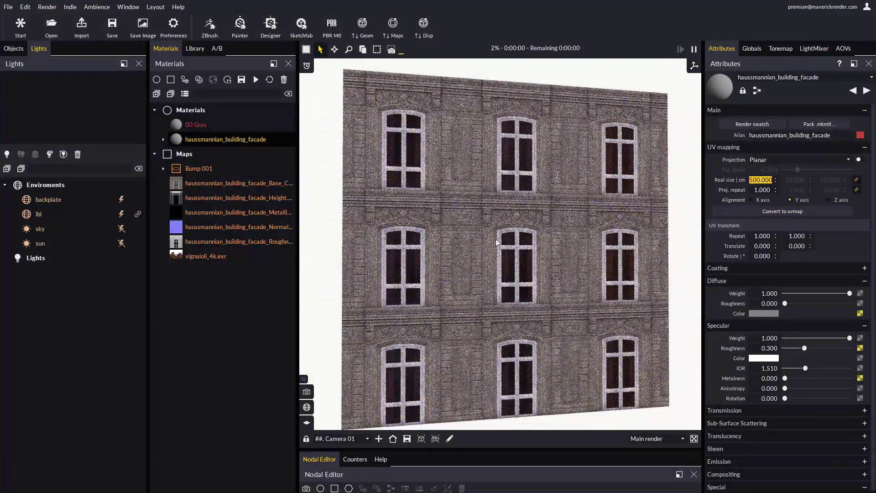
drag(495, 239, 469, 255)
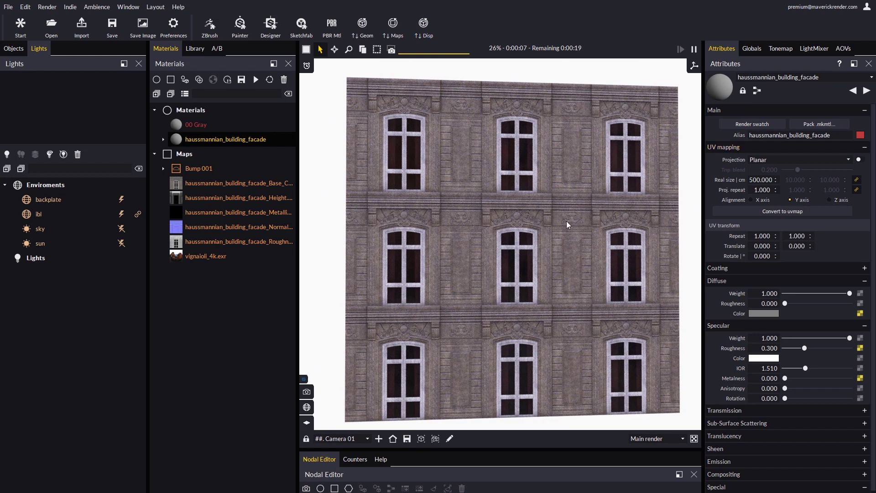
Add a UV map modifier to 01_Plane with Planar projection, Y axis alignment and a real size of 500 cm.
click(11, 49)
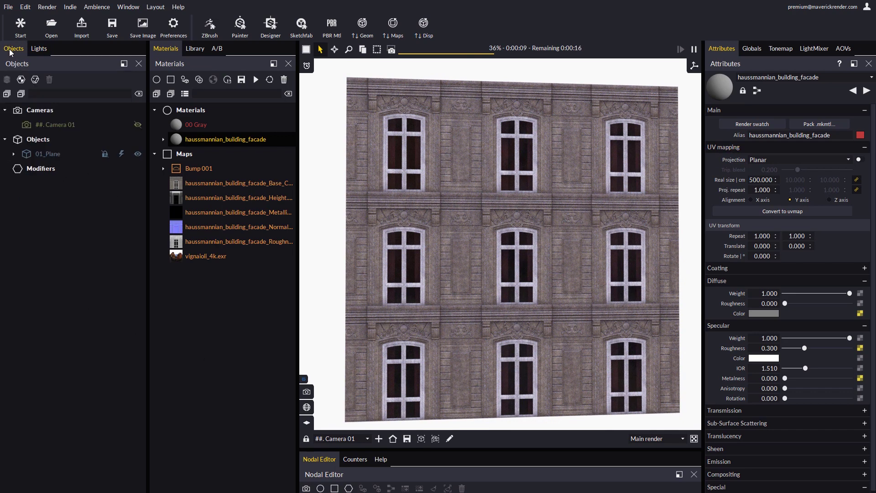
click(50, 154)
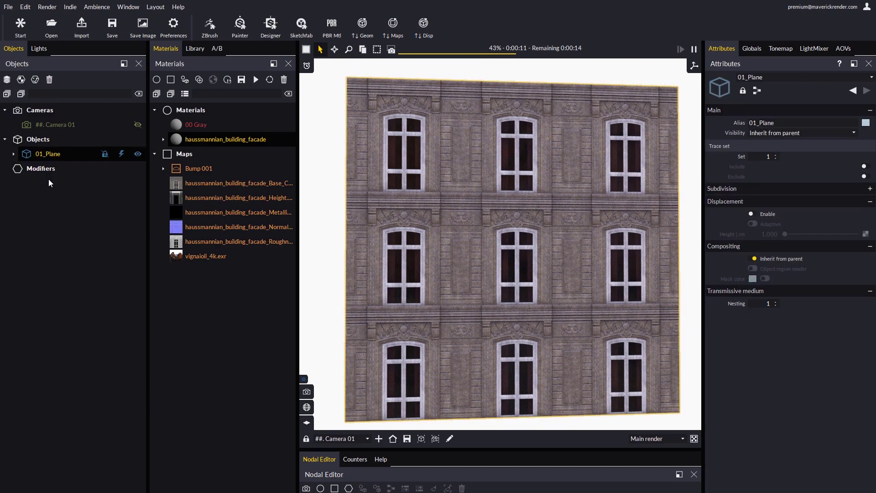
click(21, 80)
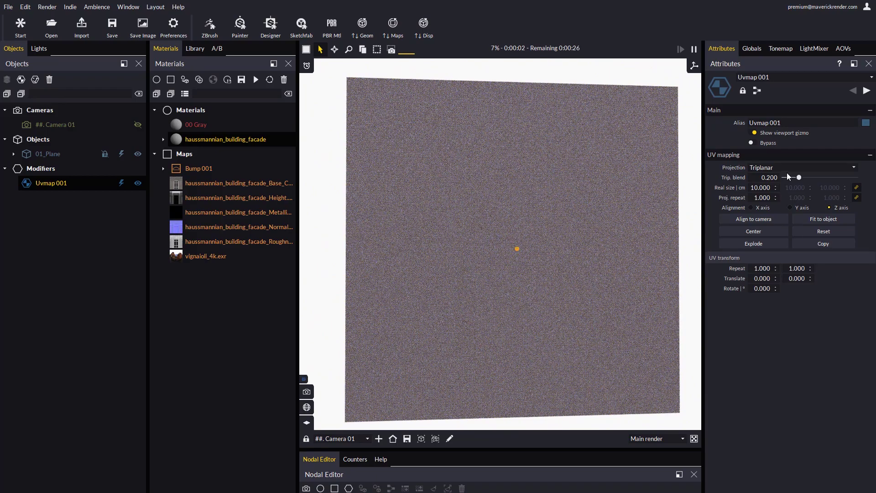
click(786, 167)
click(767, 197)
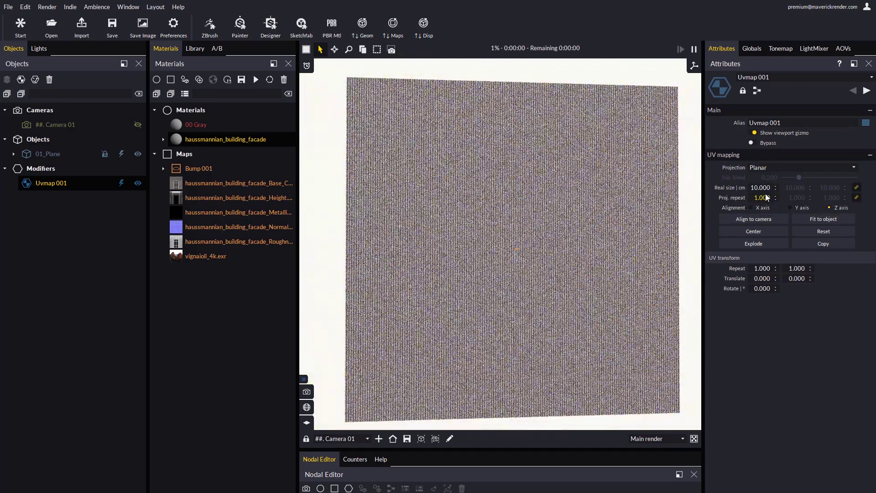
click(796, 208)
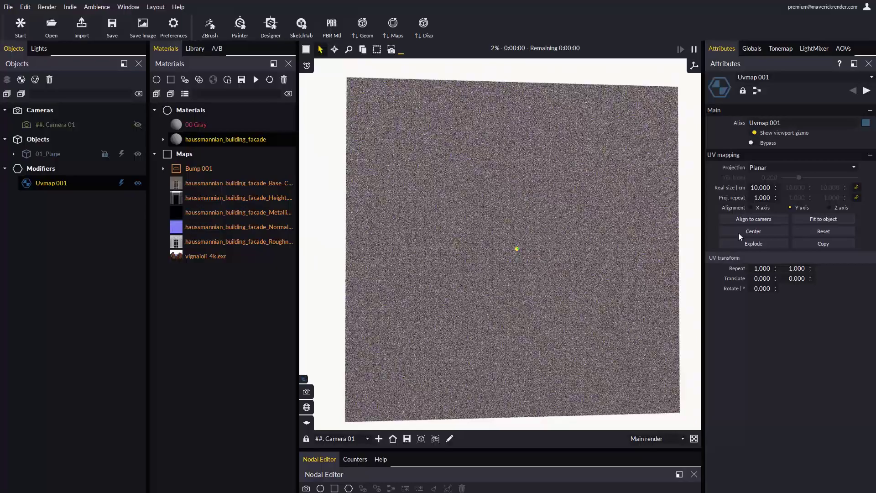
click(760, 187)
text(500)
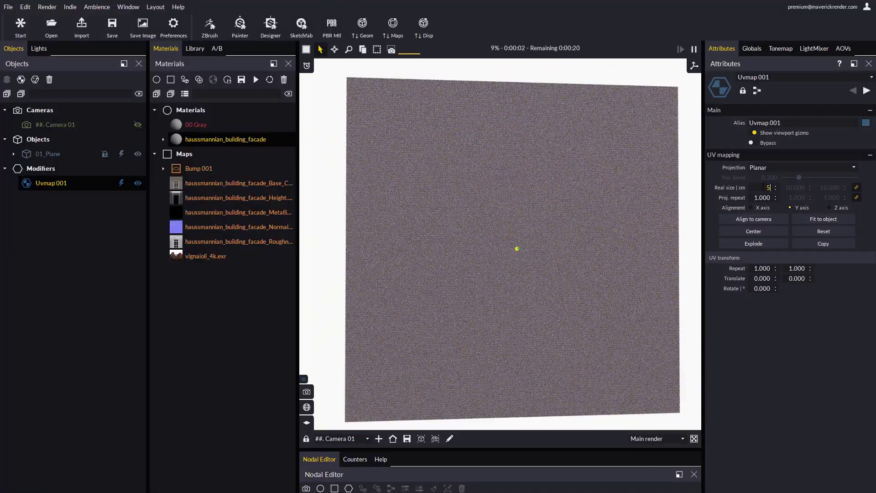
key(Return)
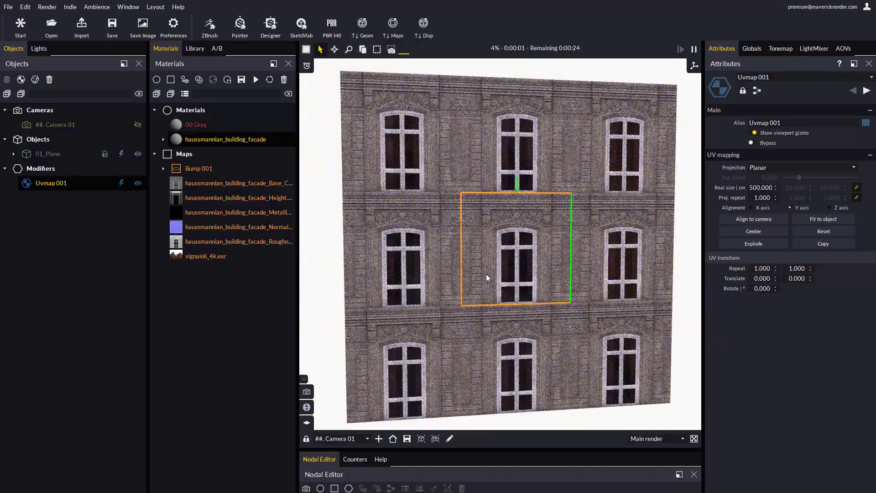
Hide the UV map modifier's viewport gizmo.
key(w)
drag(536, 234, 517, 192)
click(214, 393)
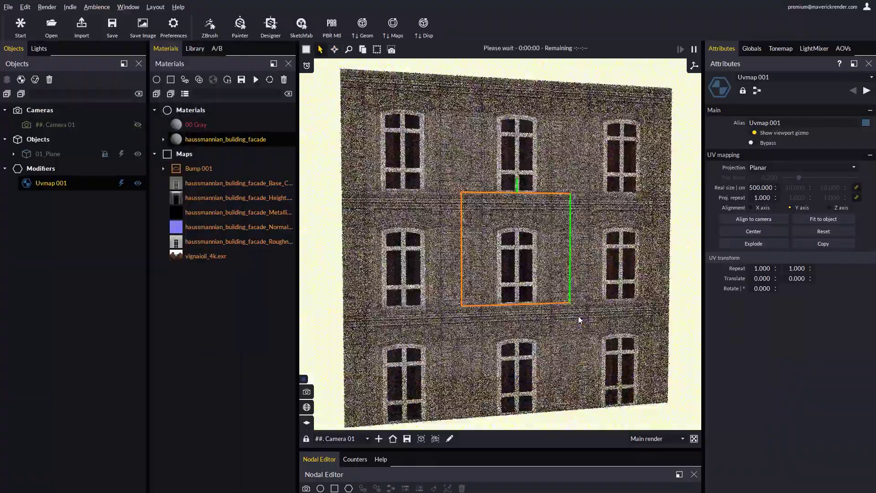
click(137, 184)
middle_drag(554, 299, 555, 297)
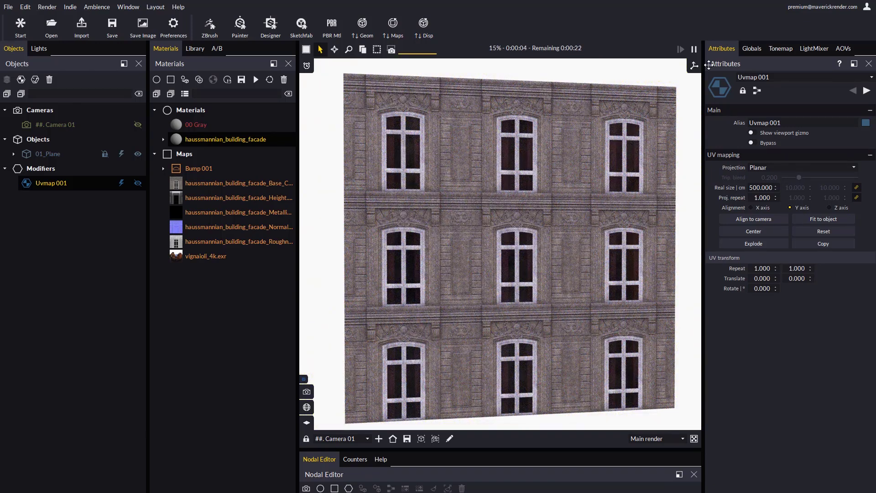
Set the global subdivision and displacement refinement to Max edge length in screen px.
click(751, 48)
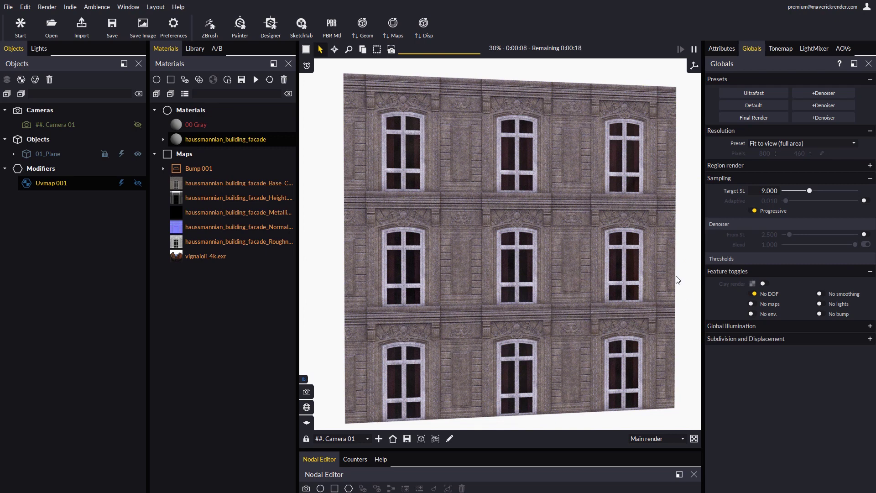
click(740, 339)
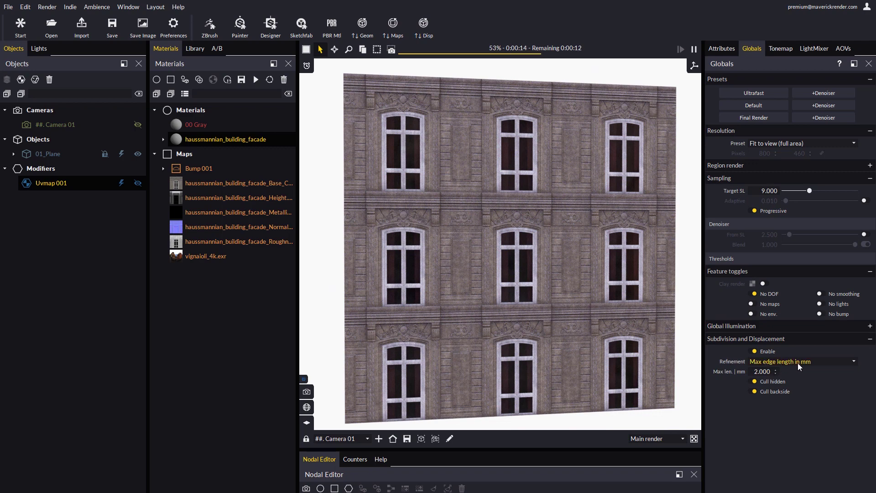
click(763, 371)
click(780, 362)
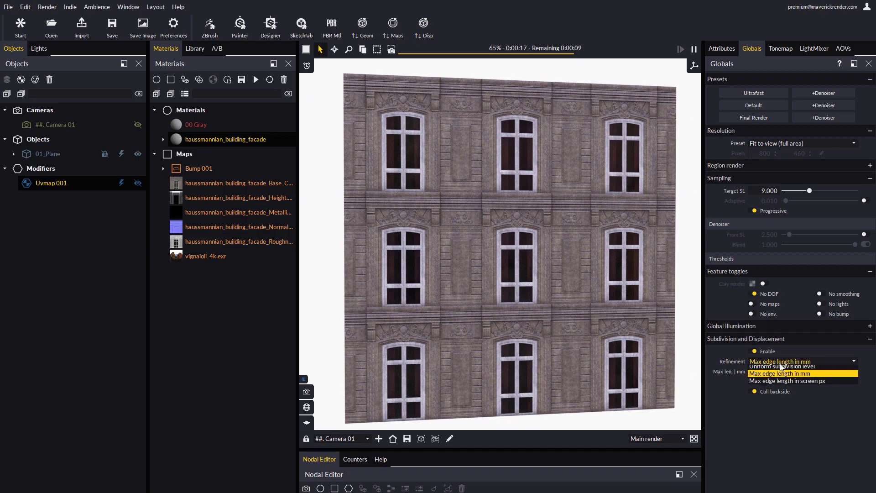
click(802, 384)
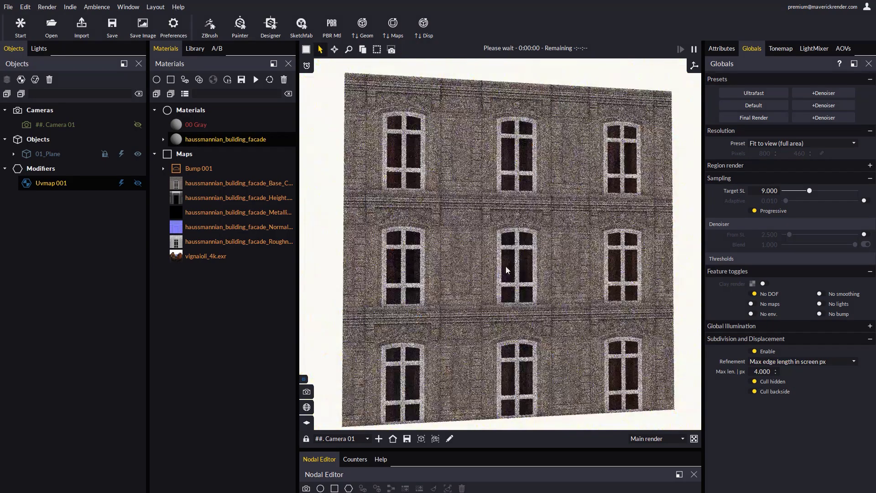
Apply the facade's Height map as displacement to 01_Plane and open the plane's displacement attributes.
click(427, 231)
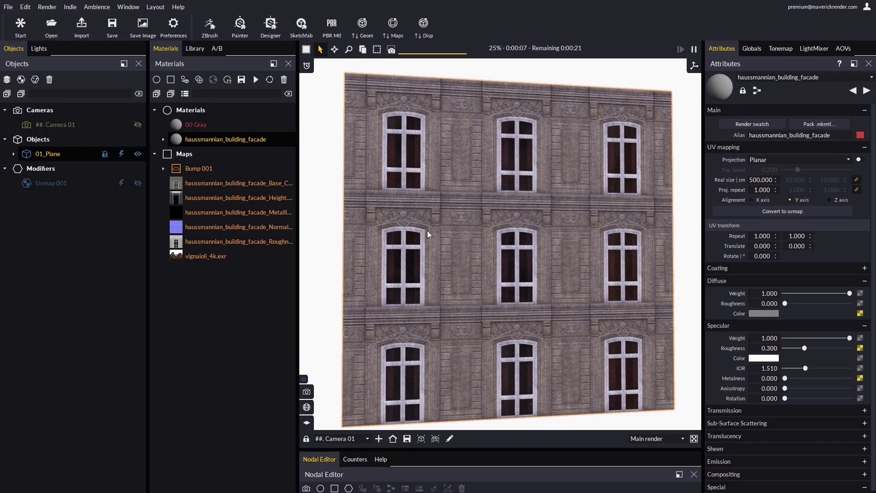
right_click(275, 197)
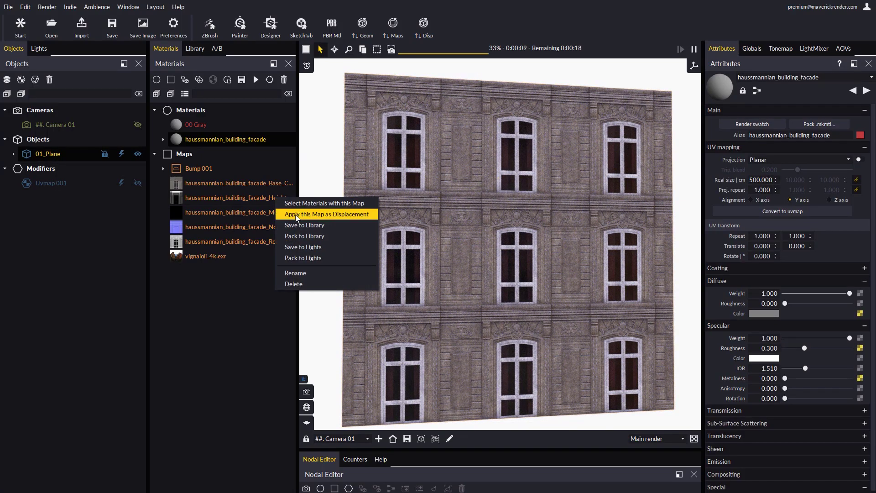
click(300, 215)
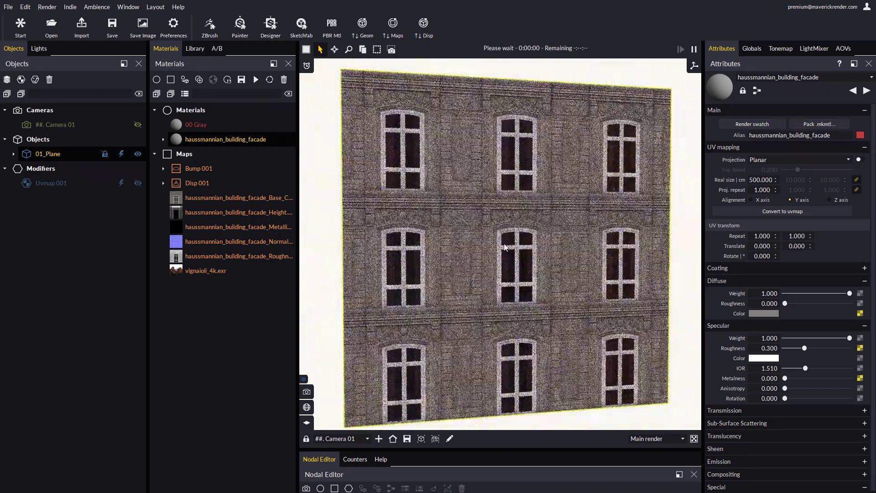
click(566, 235)
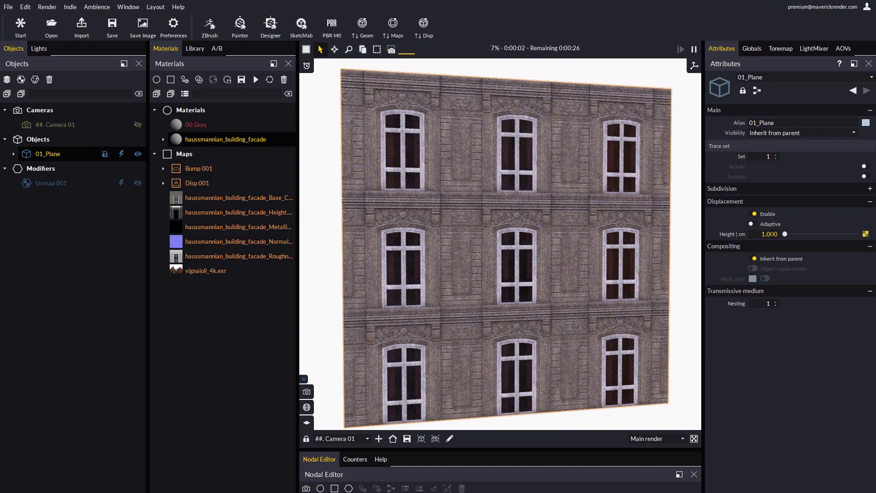
Set the displacement height of 01_Plane to 50 cm.
click(771, 234)
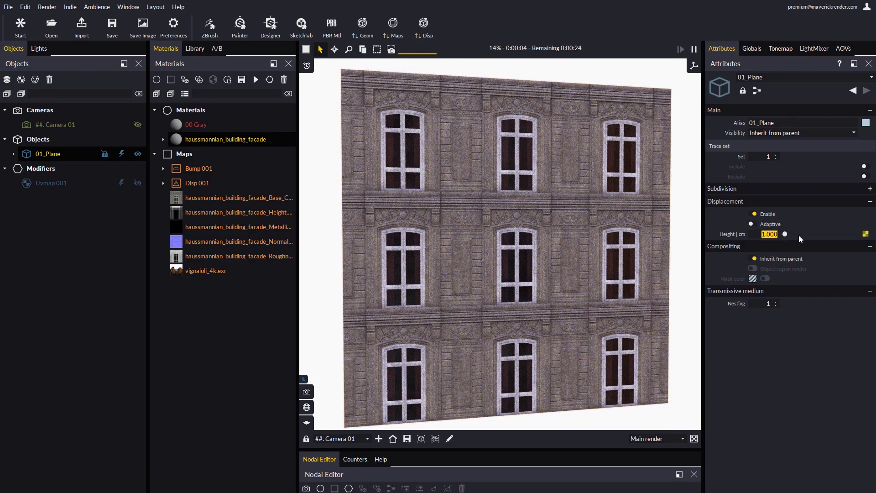
text(50)
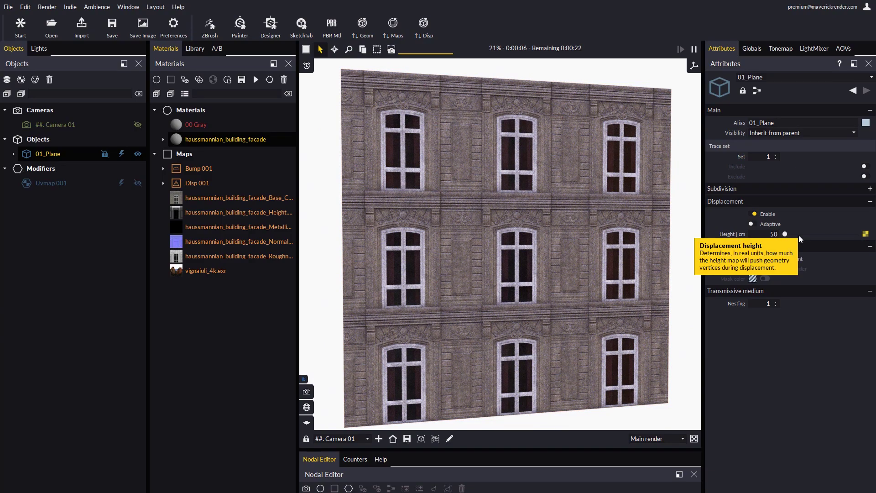
key(Return)
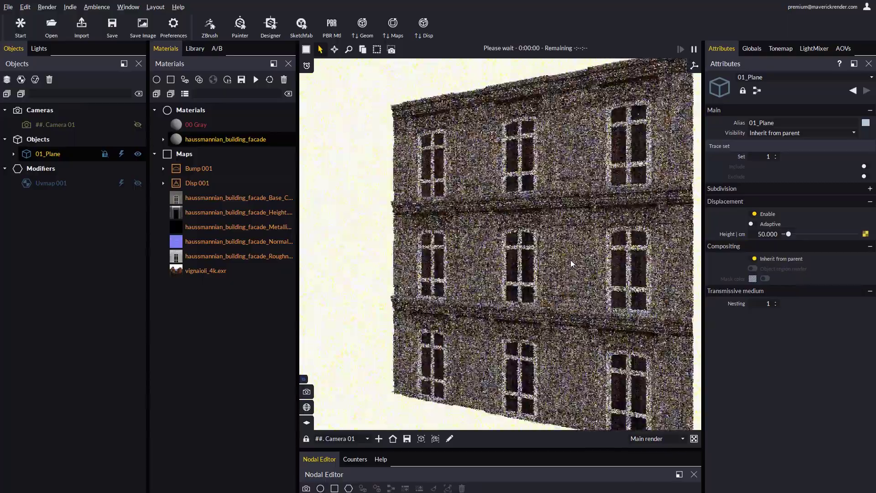
scroll(570, 264, up, 6)
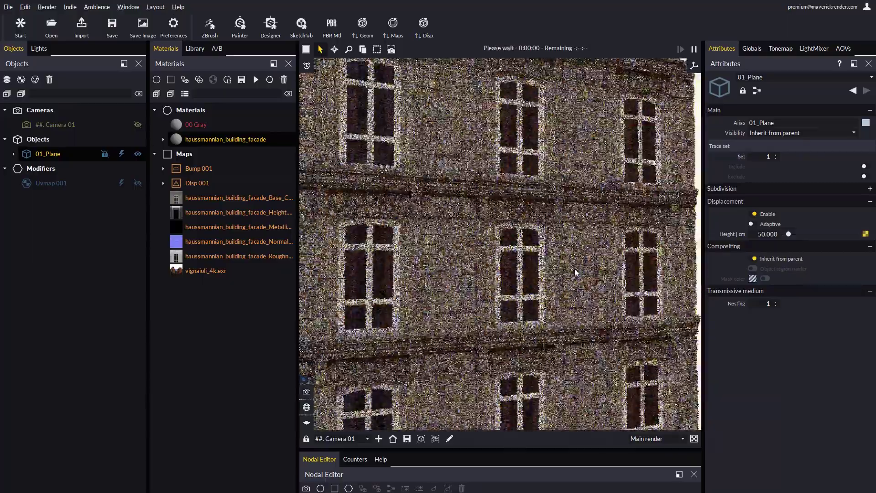
drag(575, 273, 541, 271)
middle_drag(541, 271, 519, 257)
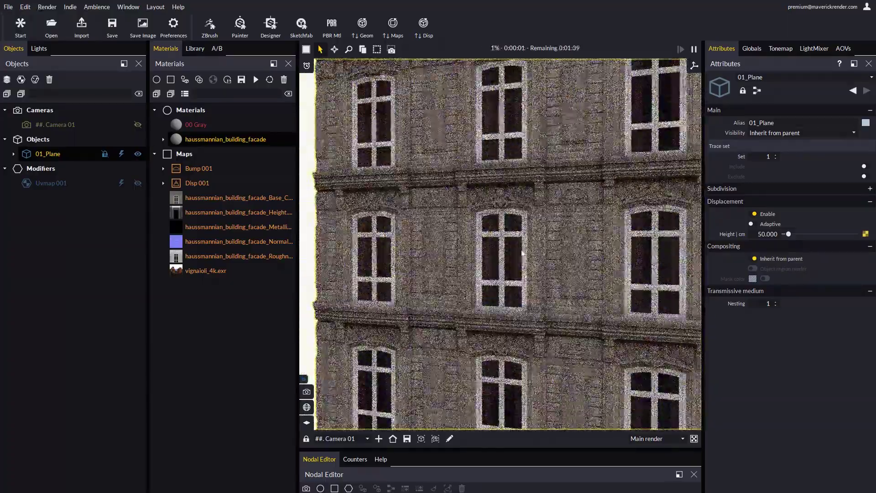
Light the scene with the third Sky ambience from the General ambiences in the lighting library.
click(196, 48)
click(202, 78)
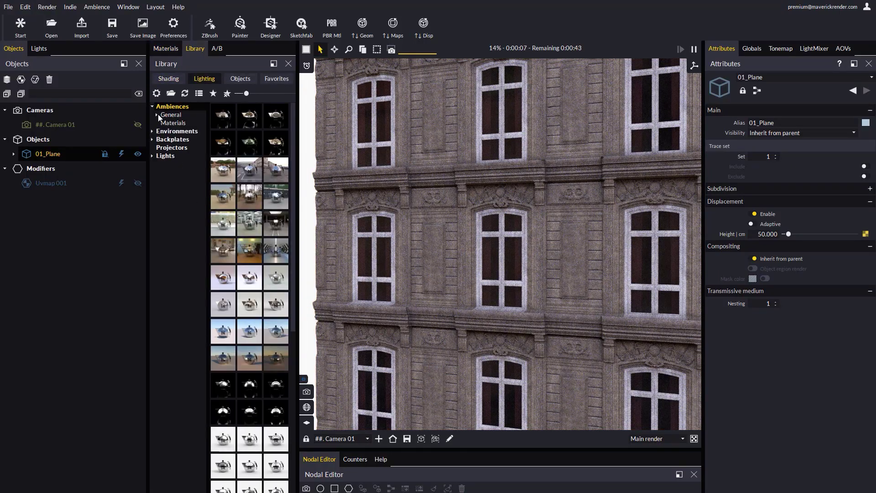
click(157, 115)
click(169, 164)
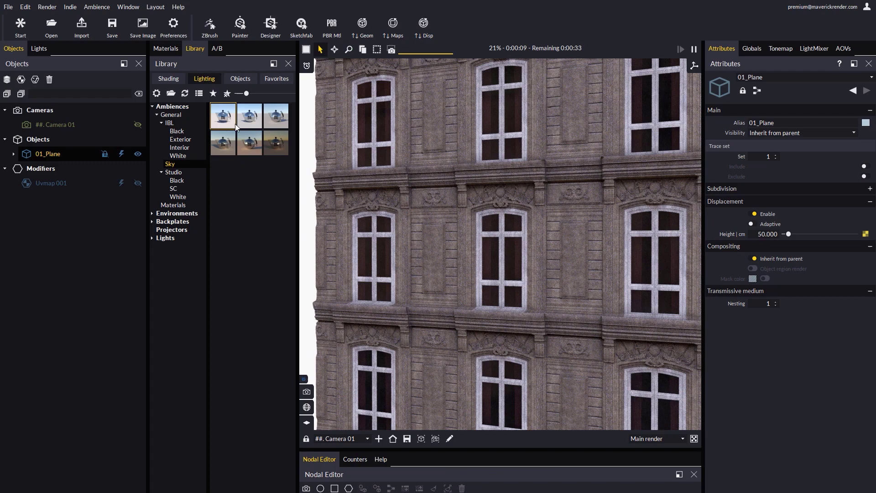
drag(276, 115, 400, 242)
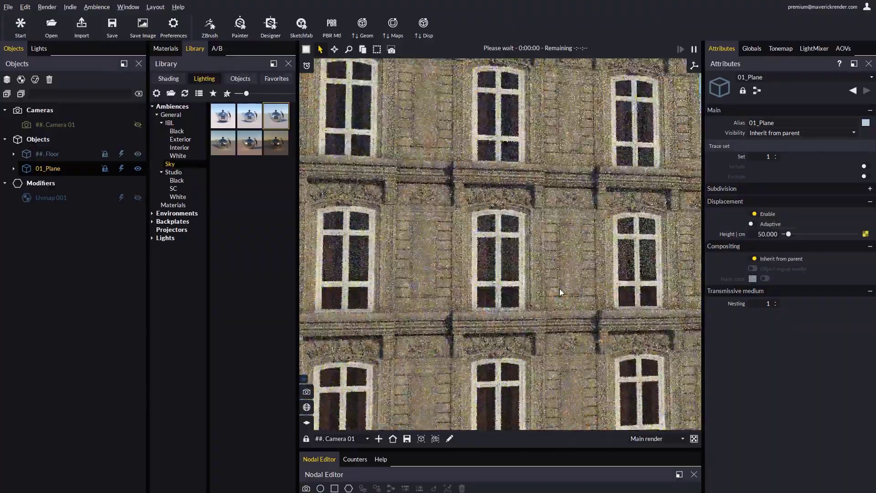
scroll(481, 301, up, 2)
alt+middle_drag(480, 300, 498, 289)
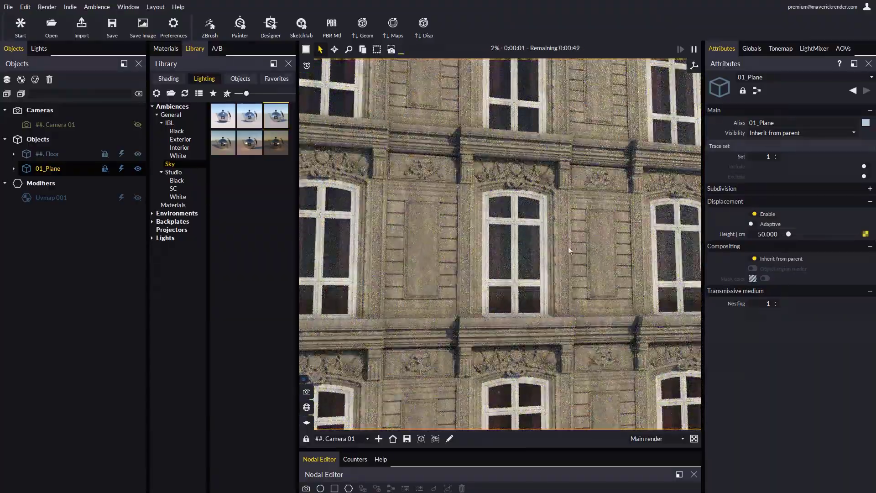
alt+middle_drag(569, 248, 564, 251)
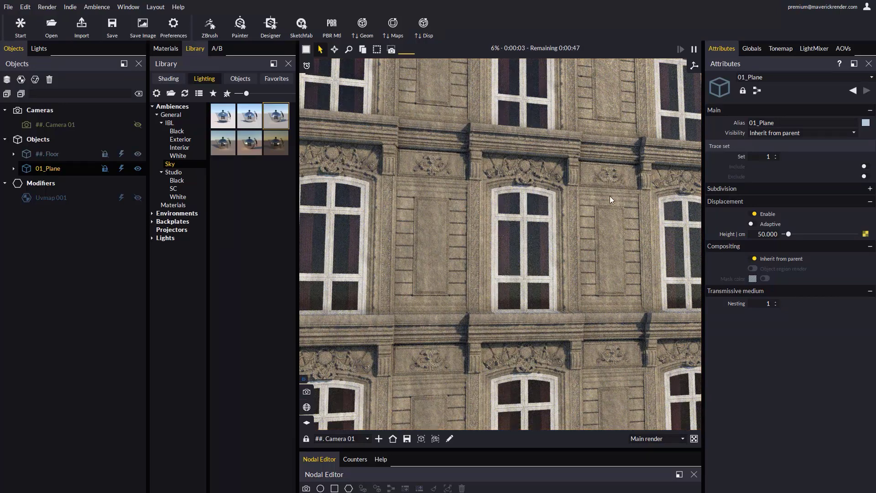
click(633, 221)
click(596, 259)
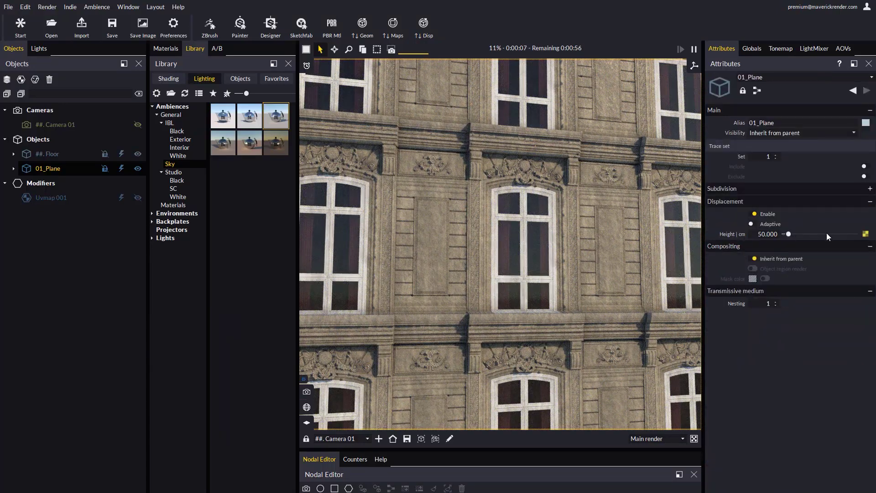
Raise the Autobump of the plane's displacement map Disp 001 to about 2.05.
click(865, 234)
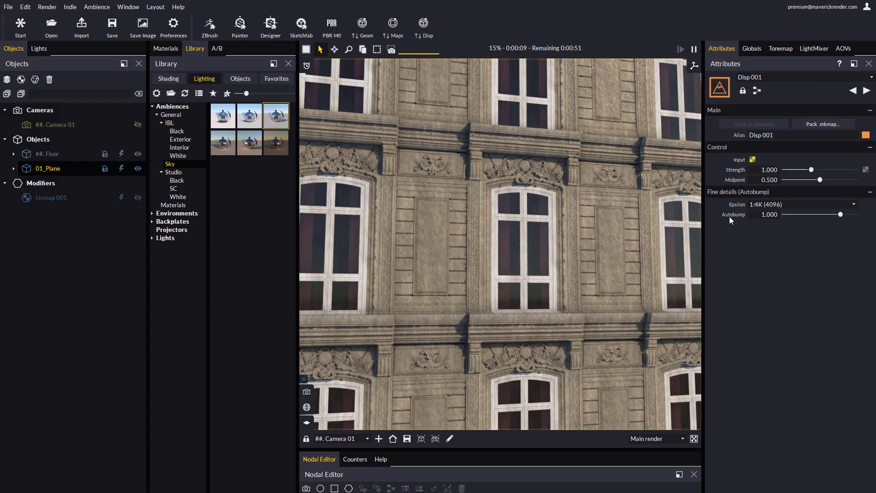
mouse_move(840, 215)
mouse_down()
mouse_move(858, 218)
mouse_move(845, 217)
mouse_up()
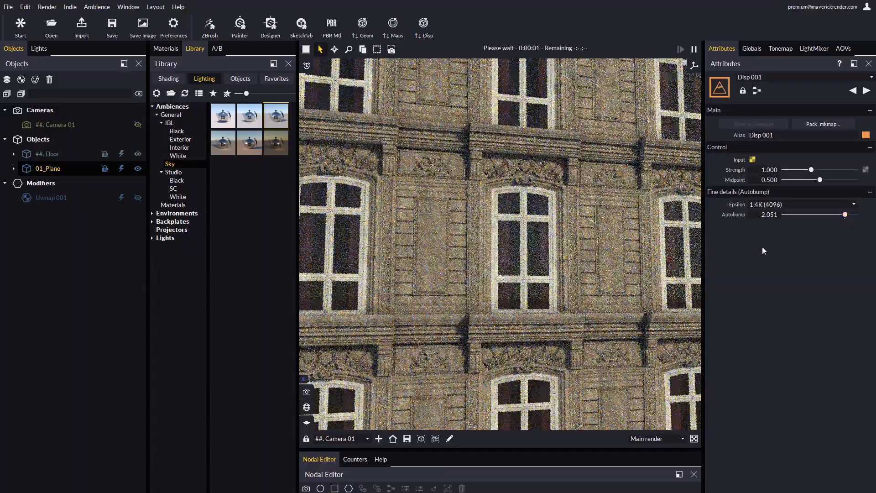
scroll(568, 290, down, 3)
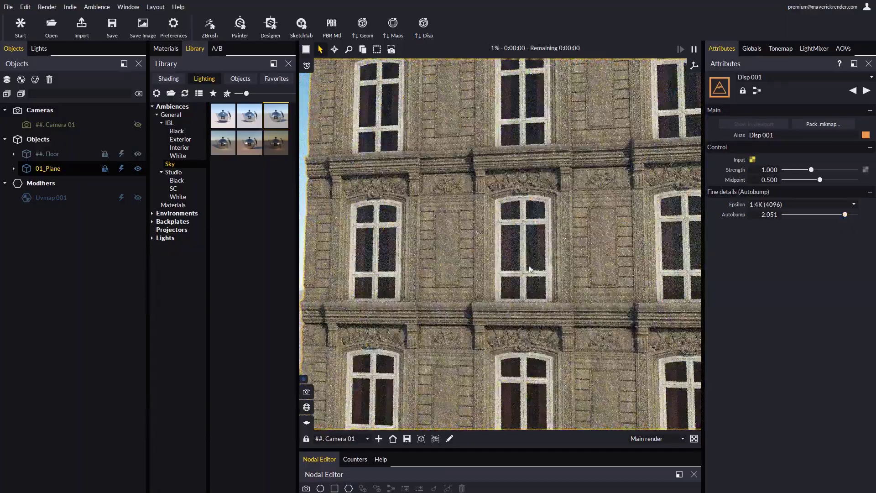
drag(529, 268, 571, 208)
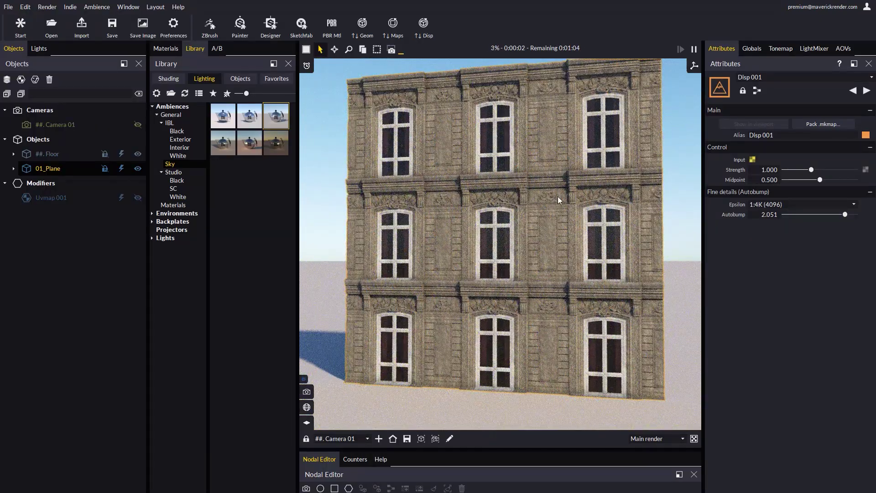
Move the Uvmap 001 modifier to about X -248 cm and Z 424 cm on the facade, and update the displacement.
click(58, 199)
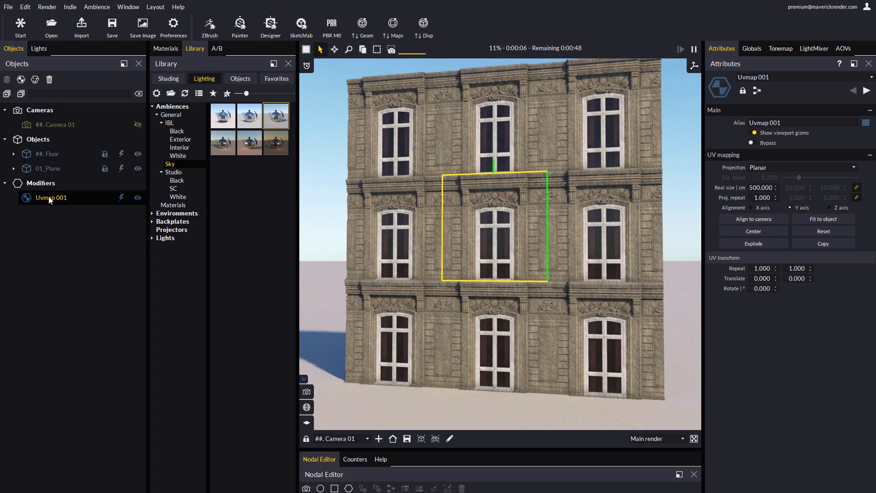
key(w)
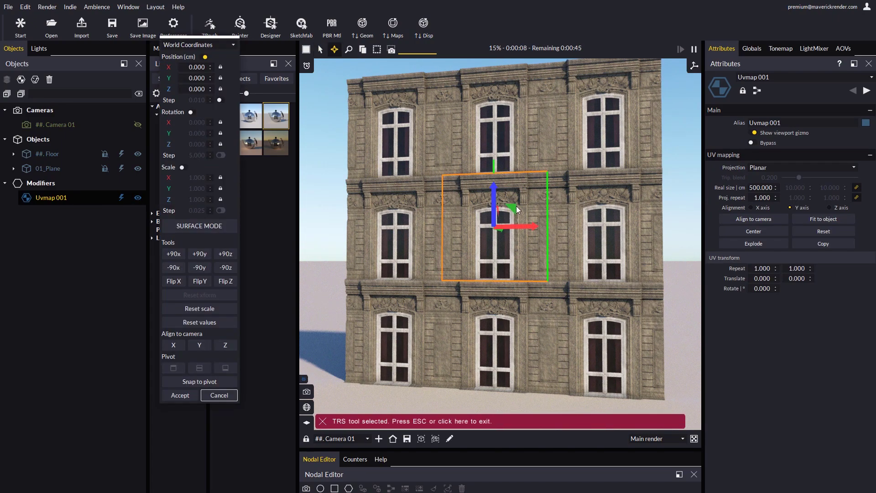
drag(515, 206, 463, 123)
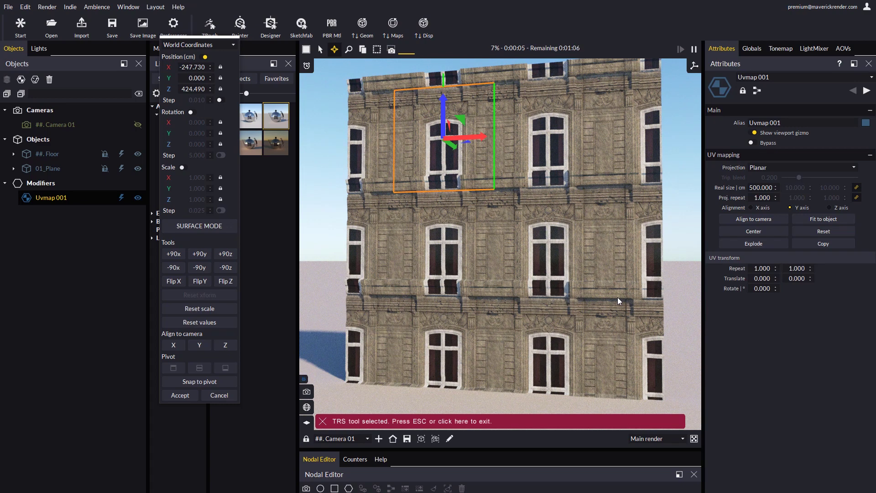
click(180, 395)
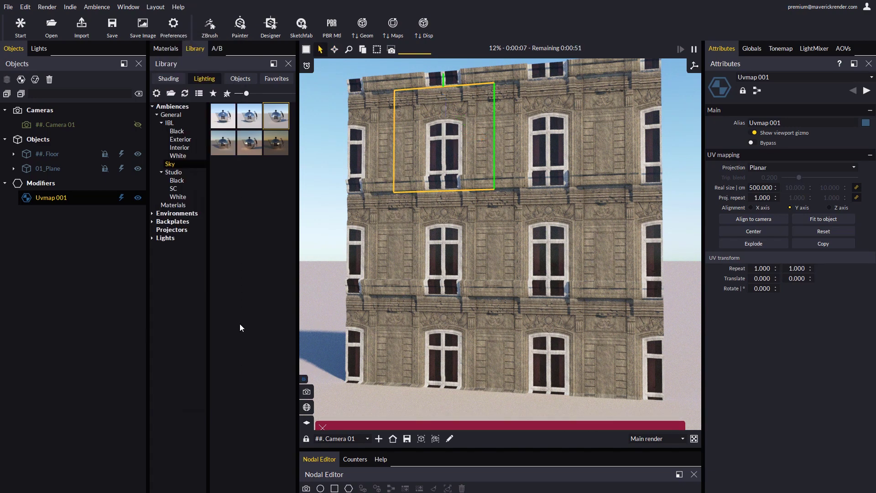
click(423, 31)
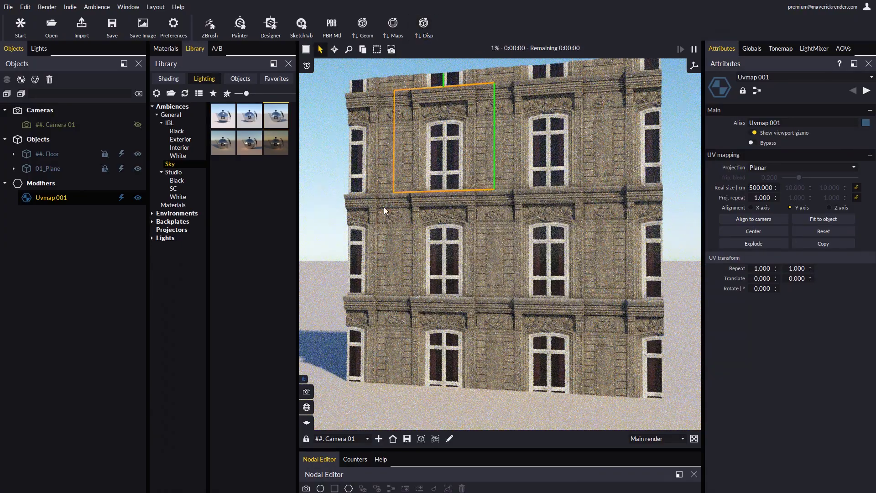
Reposition the Uvmap 001 modifier at about X 137 cm and Z -257 cm, and update the displacement.
drag(472, 261, 499, 264)
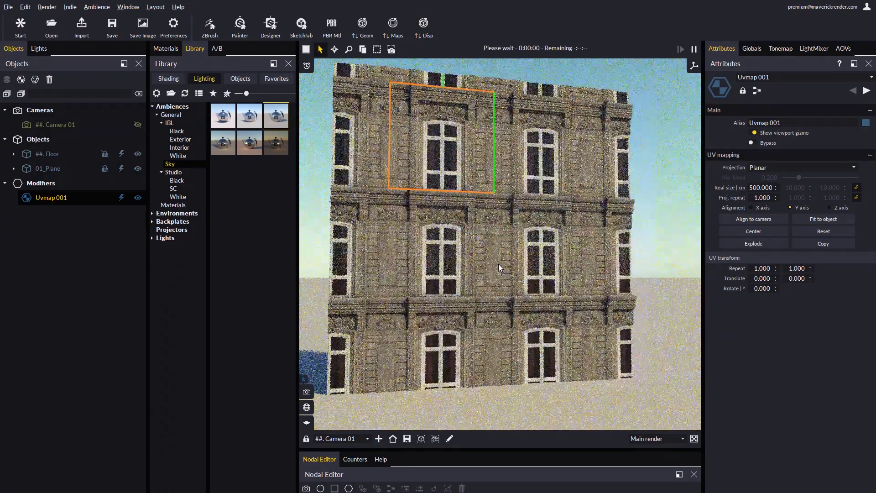
key(t)
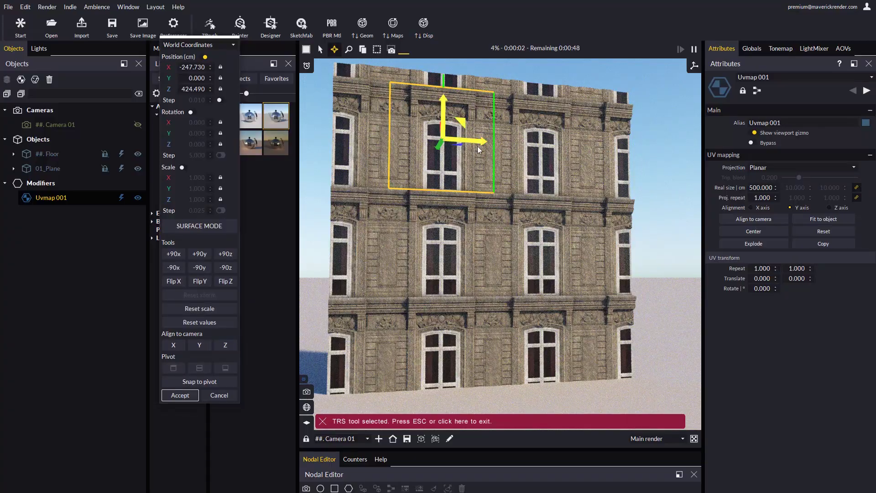
drag(463, 127, 543, 290)
click(427, 34)
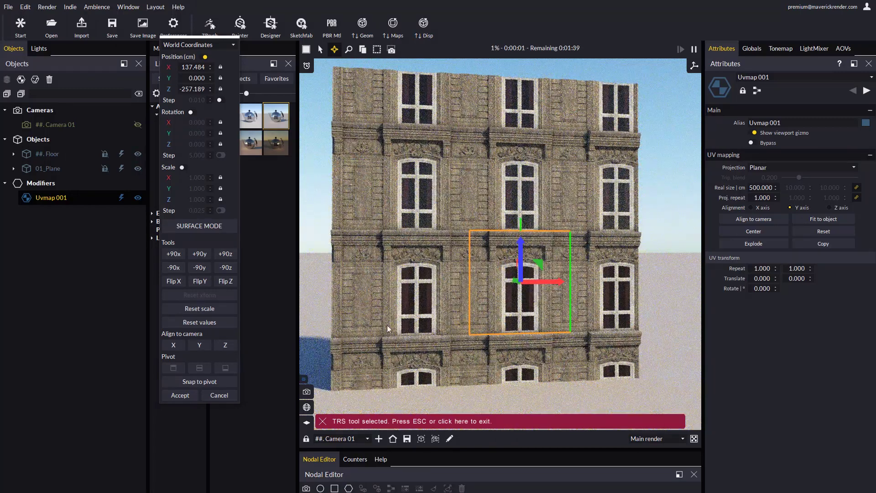
click(181, 395)
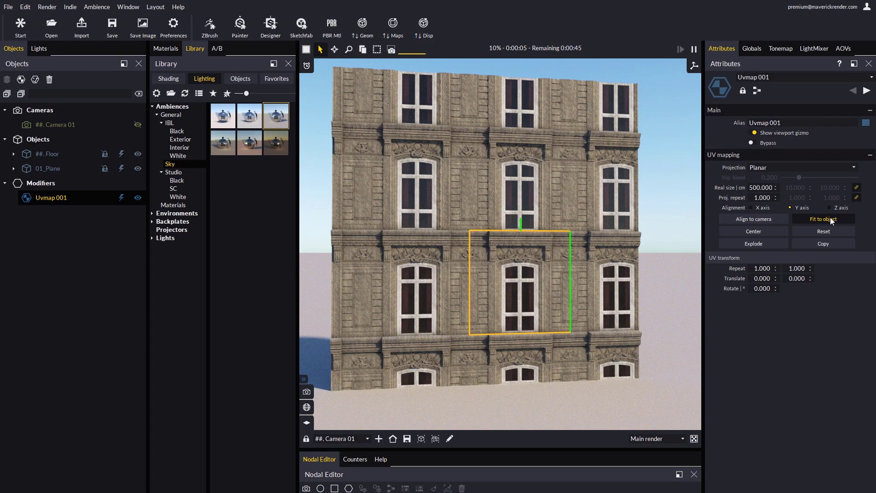
Fit the UV mapping to the object, link its real-size axes at 500 cm, and update the displacement.
click(823, 219)
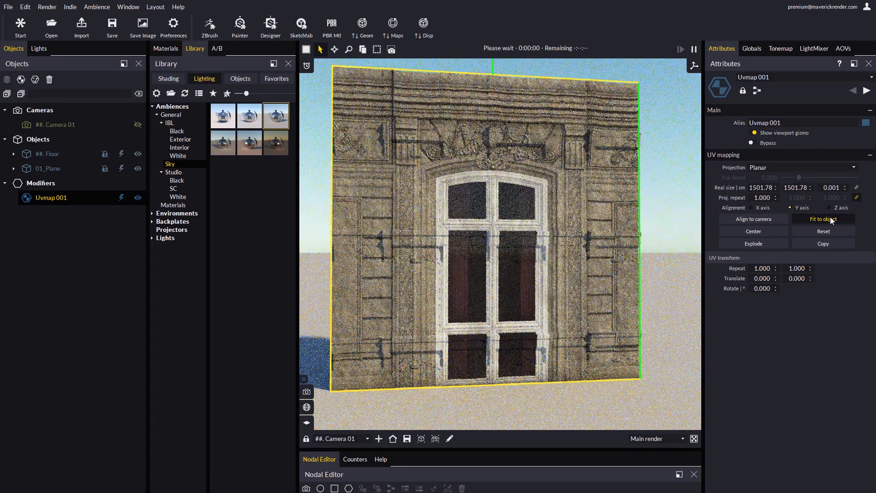
click(856, 187)
click(761, 188)
double_click(761, 188)
text(500)
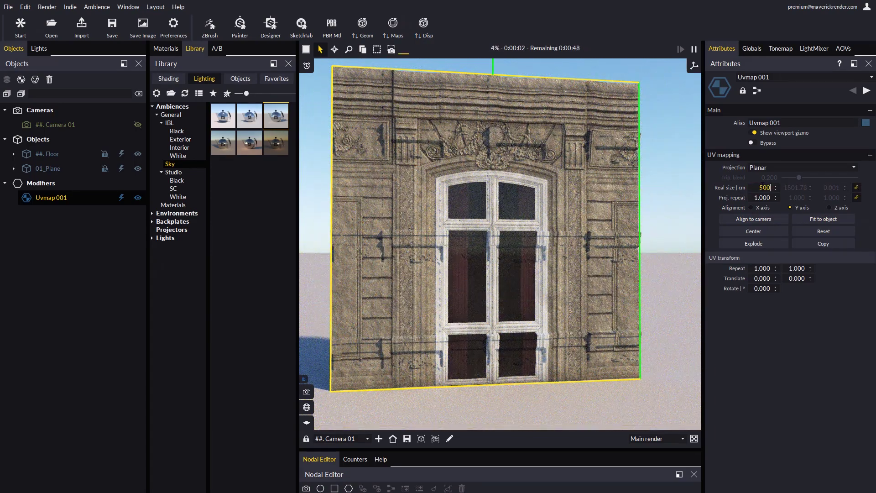
key(Return)
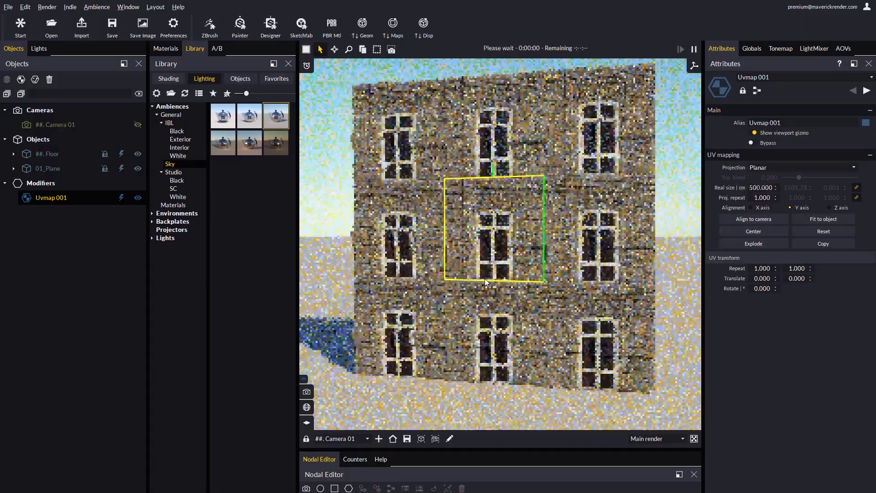
click(426, 34)
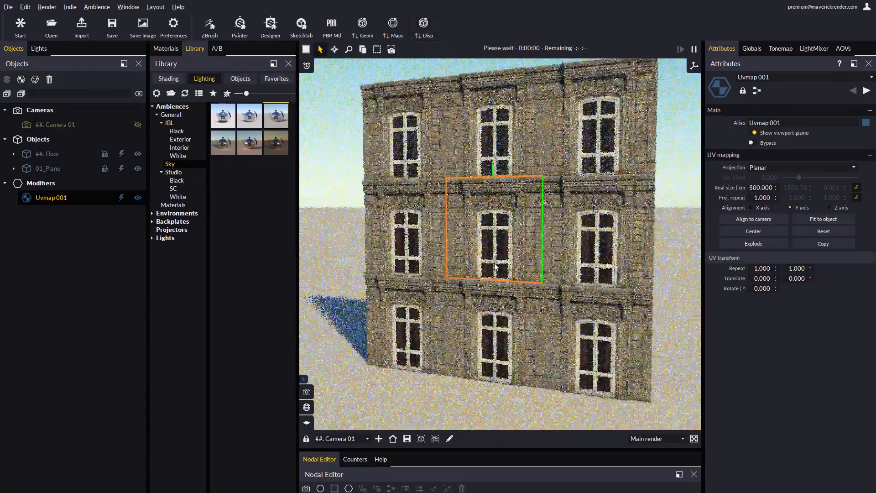
scroll(504, 257, up, 3)
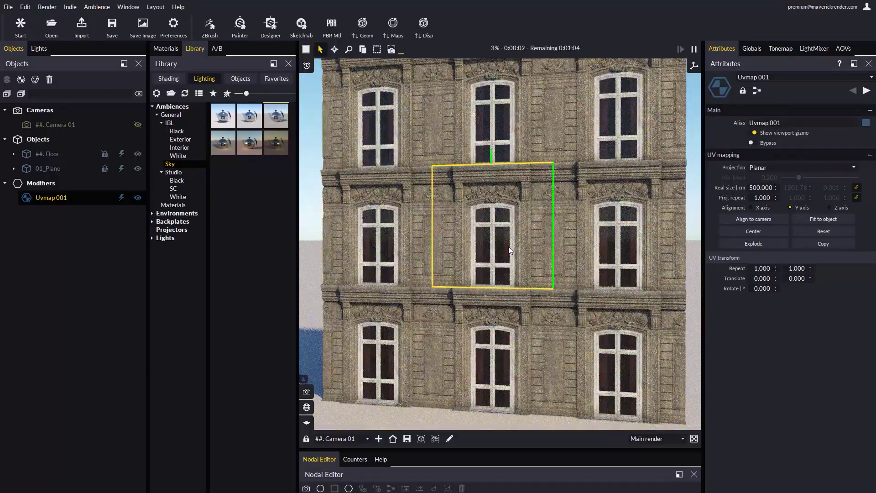
scroll(516, 242, up, 2)
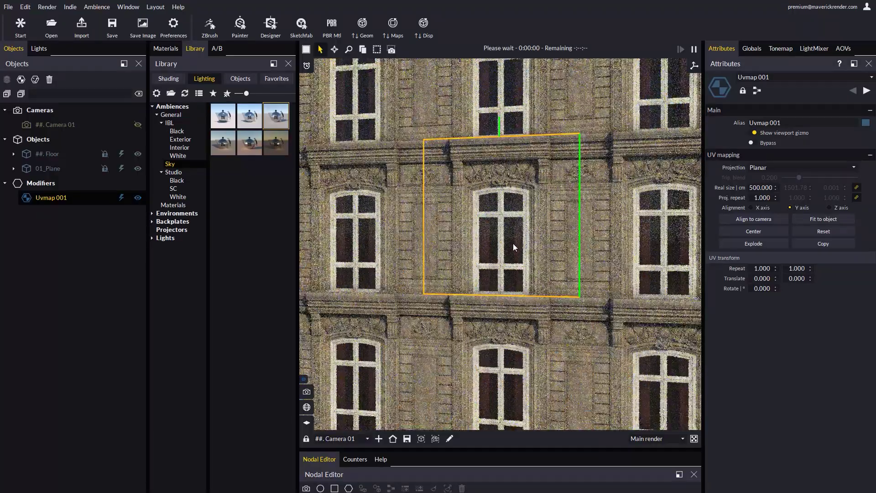
middle_drag(513, 248, 520, 248)
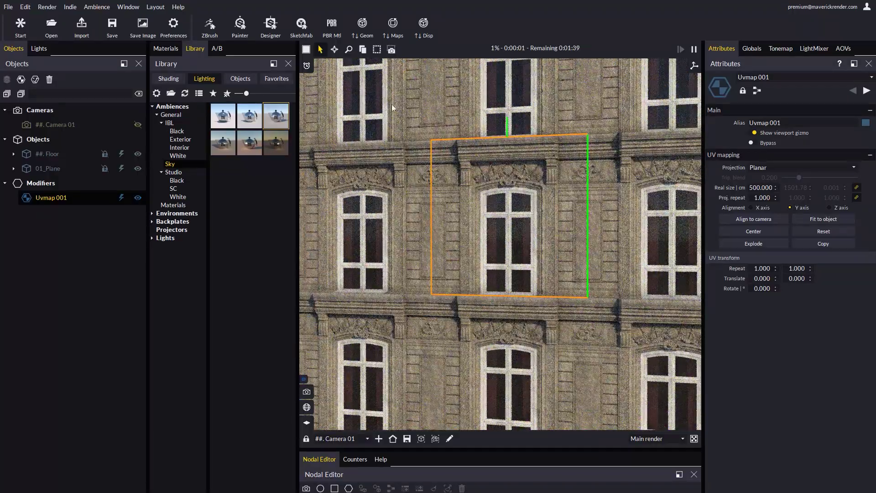
Split the viewport with Layout 2h and examine the displaced facade's wireframe mesh up close.
click(306, 51)
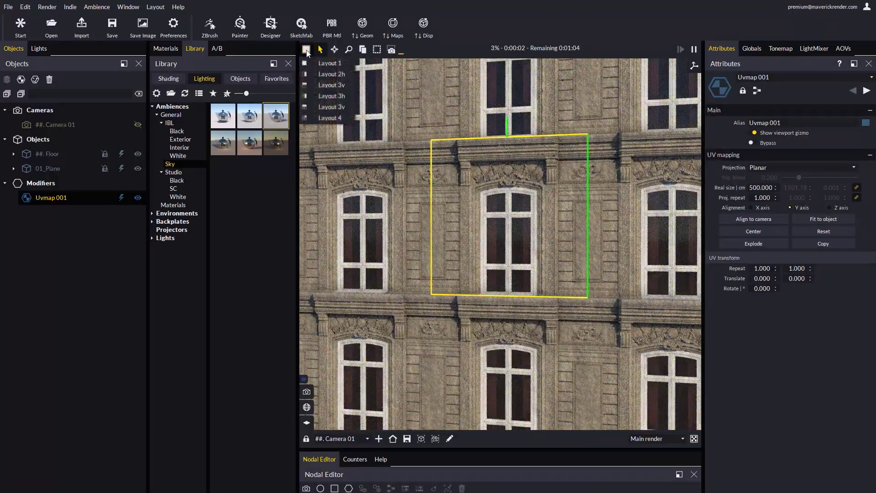
click(324, 73)
mouse_move(408, 234)
mouse_down()
mouse_move(364, 239)
mouse_move(416, 228)
mouse_up()
scroll(421, 225, up, 4)
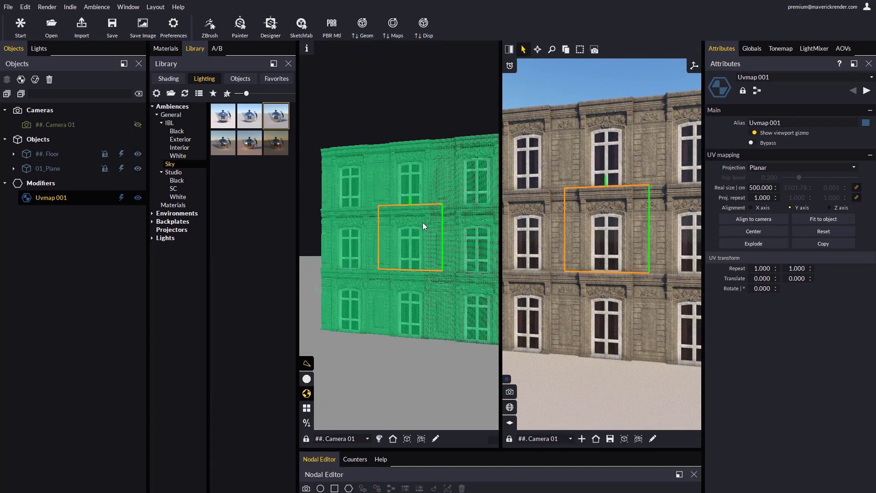
middle_drag(422, 223, 400, 220)
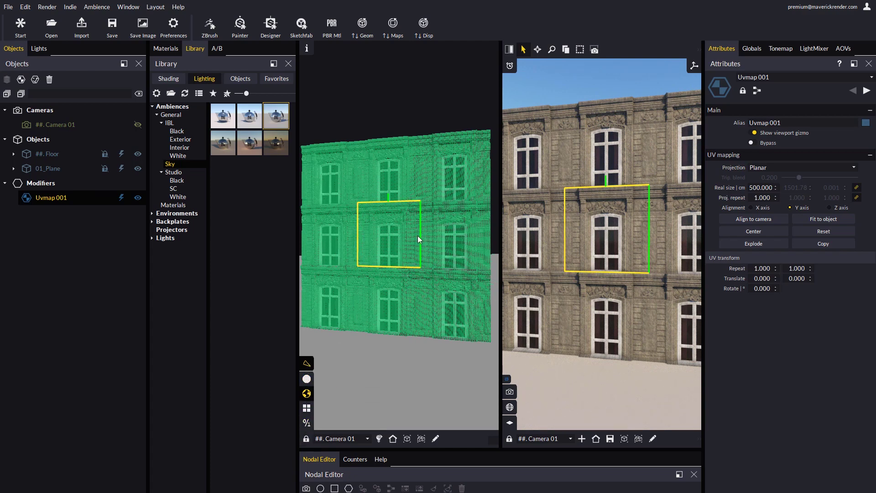
scroll(415, 238, up, 4)
scroll(407, 246, up, 5)
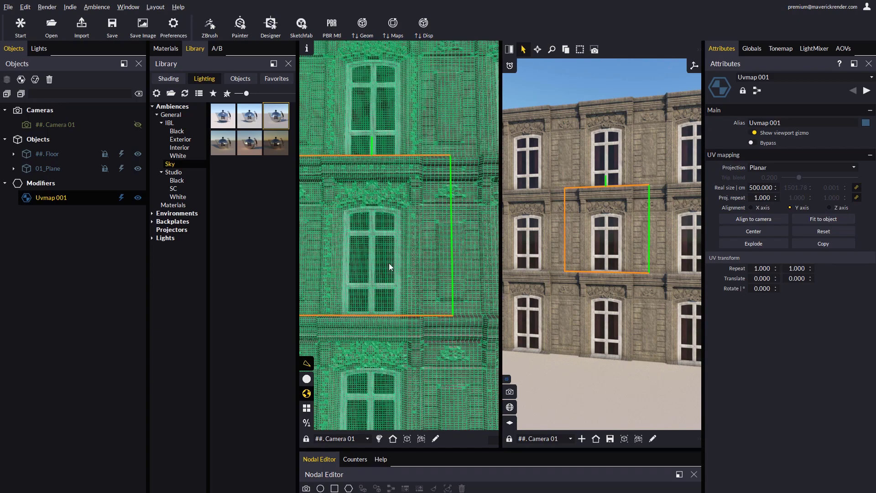
scroll(403, 193, up, 2)
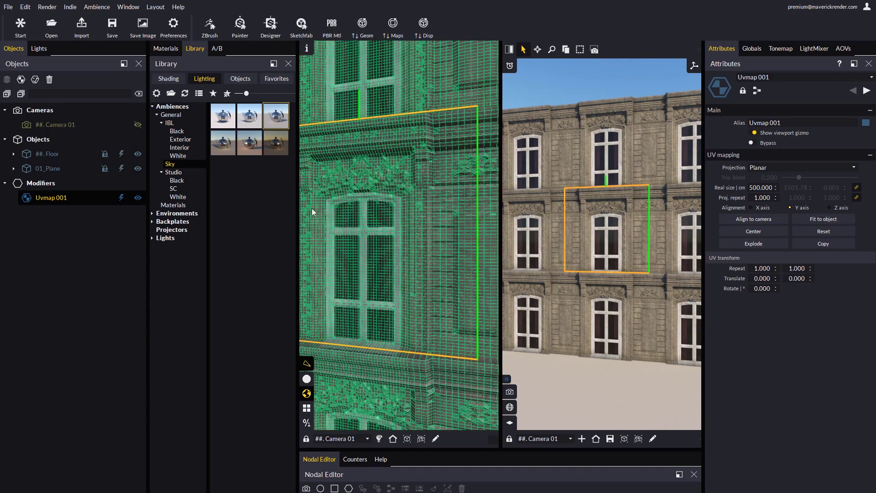
Hide the Uvmap 001 modifier and read the facade plane's mesh statistics in the wireframe view's selection info.
click(138, 197)
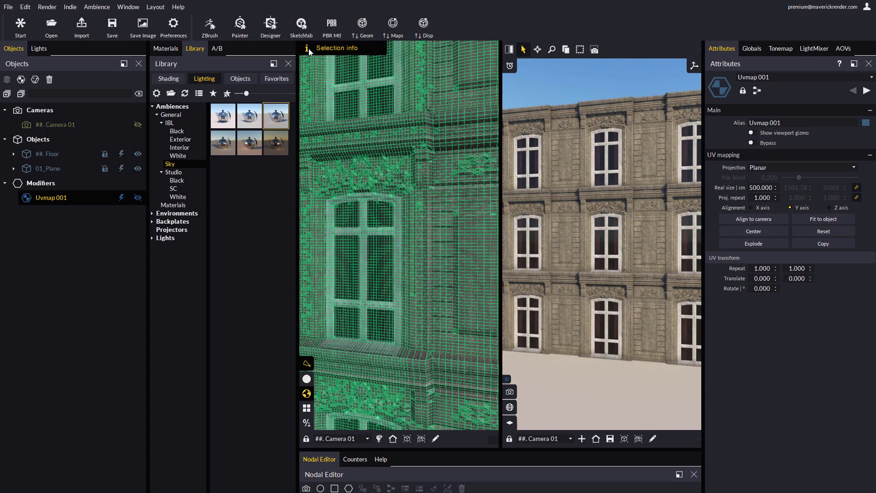
mouse_move(309, 51)
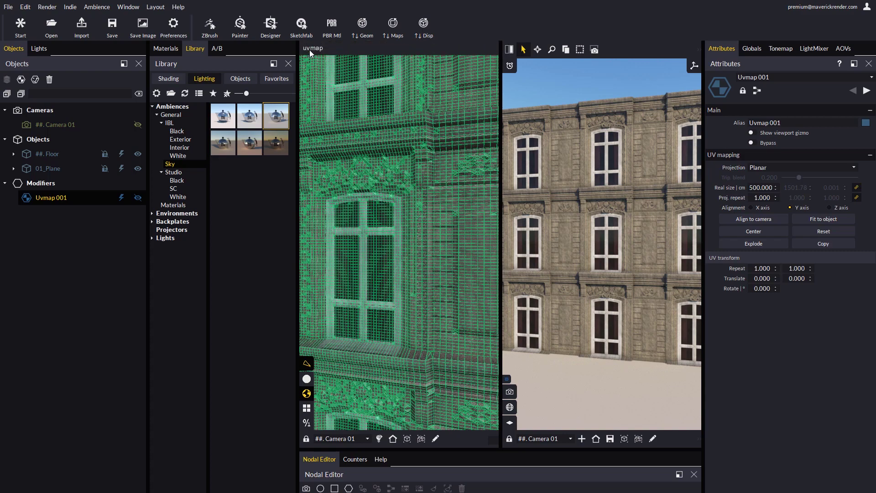
click(393, 226)
scroll(431, 246, down, 3)
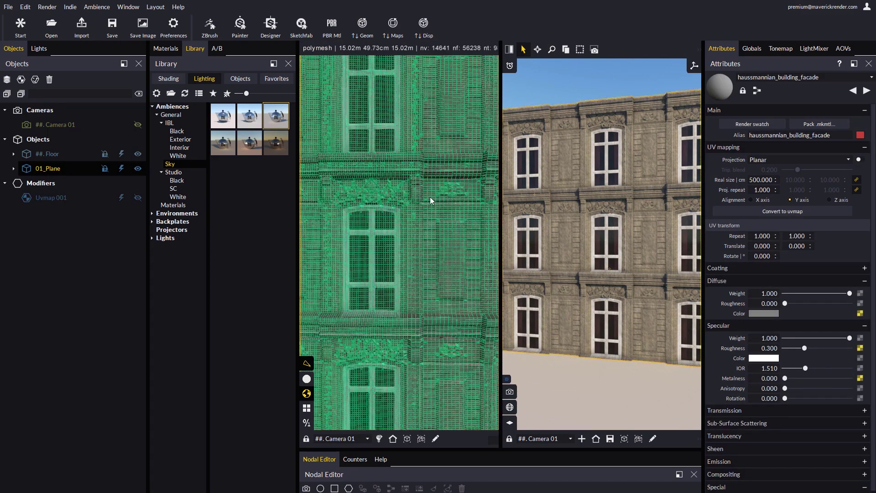
drag(500, 75, 560, 76)
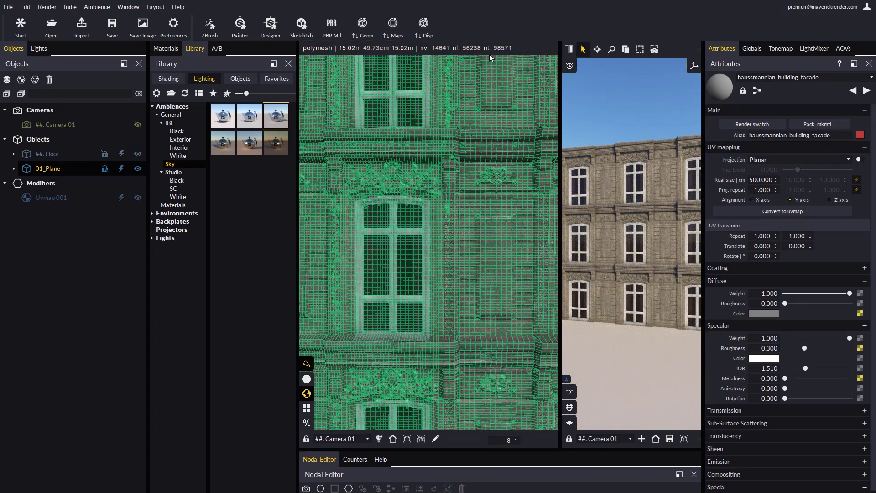
drag(560, 202, 498, 230)
Enable adaptive displacement on 01_Plane and inspect the refined wireframe and its polygon statistics.
click(608, 220)
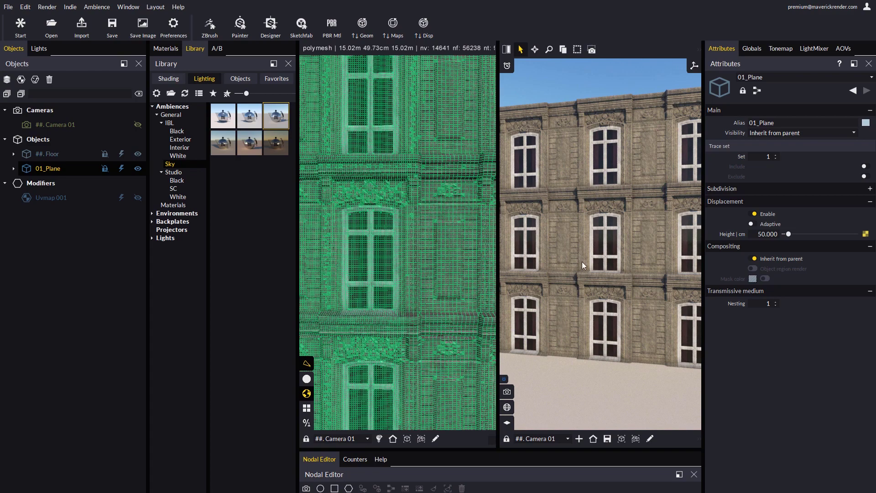
click(751, 224)
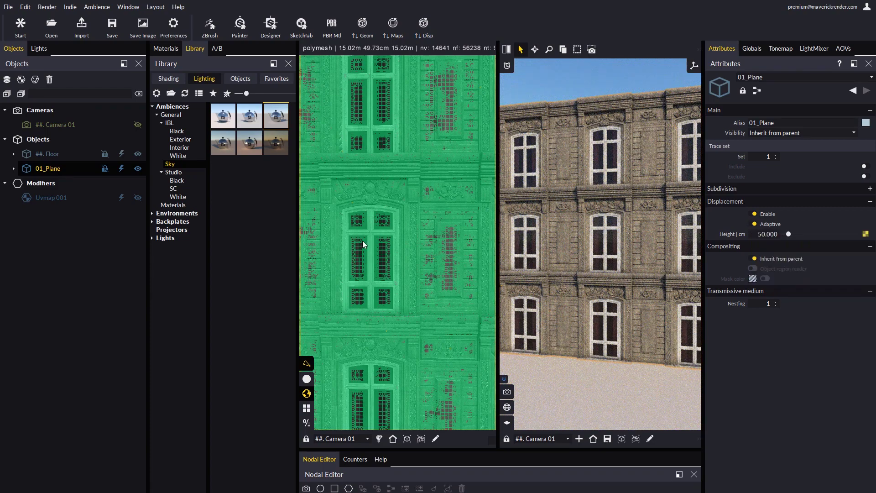
scroll(362, 233, up, 5)
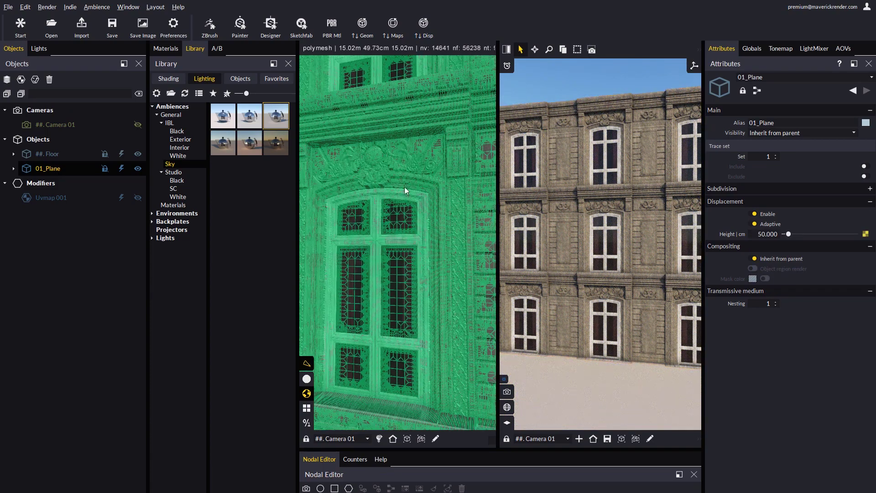
mouse_move(435, 274)
middle_down()
mouse_move(420, 263)
mouse_move(428, 276)
middle_up()
drag(498, 101, 534, 106)
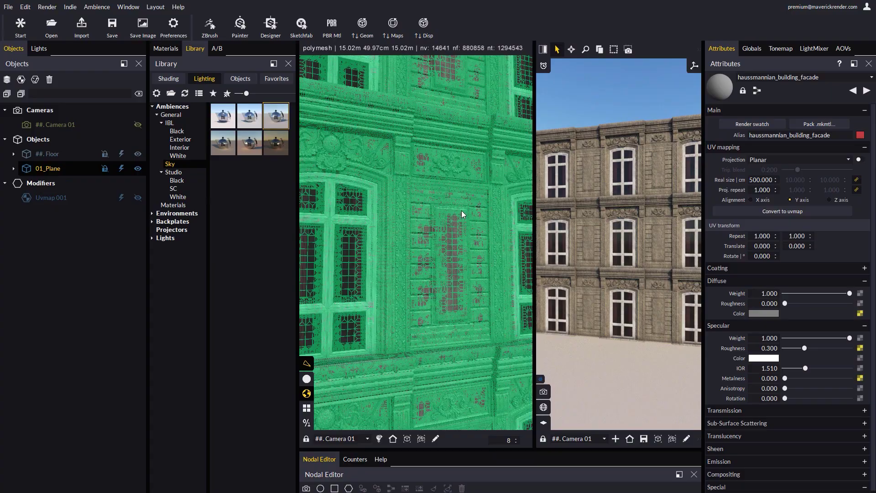
drag(461, 210, 401, 253)
drag(534, 240, 505, 239)
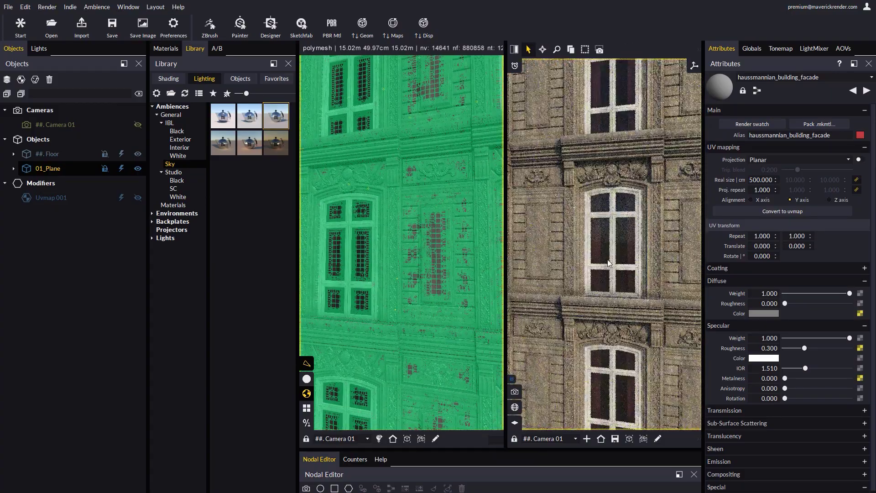
Move the render camera close to one facade window, update the displacement, and examine the camera-dependent wireframe refinement.
scroll(609, 249, up, 5)
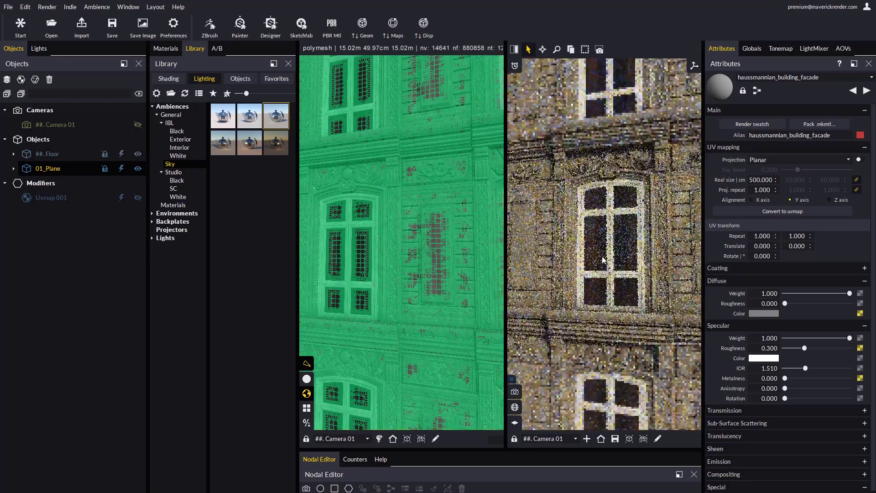
scroll(607, 237, up, 2)
drag(600, 223, 609, 238)
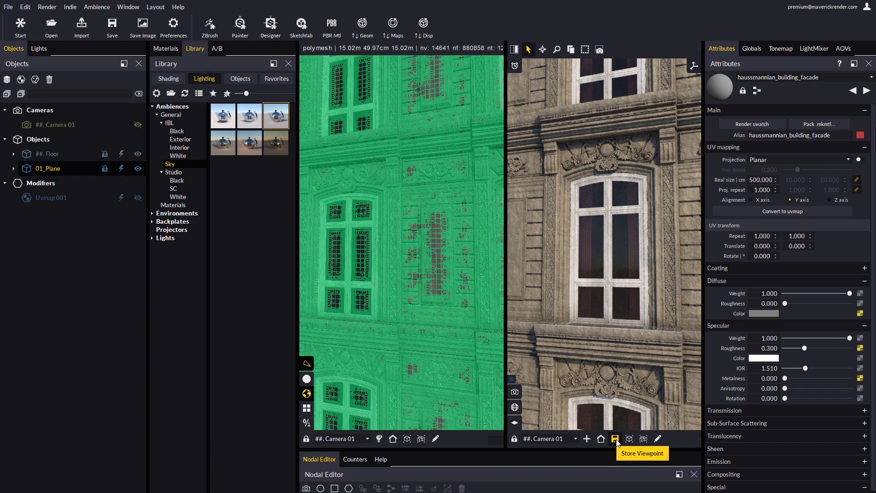
click(424, 25)
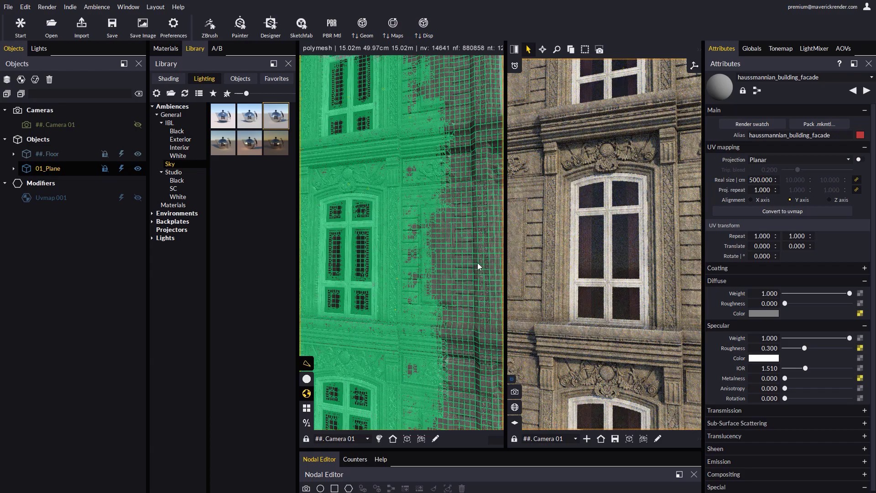
click(393, 438)
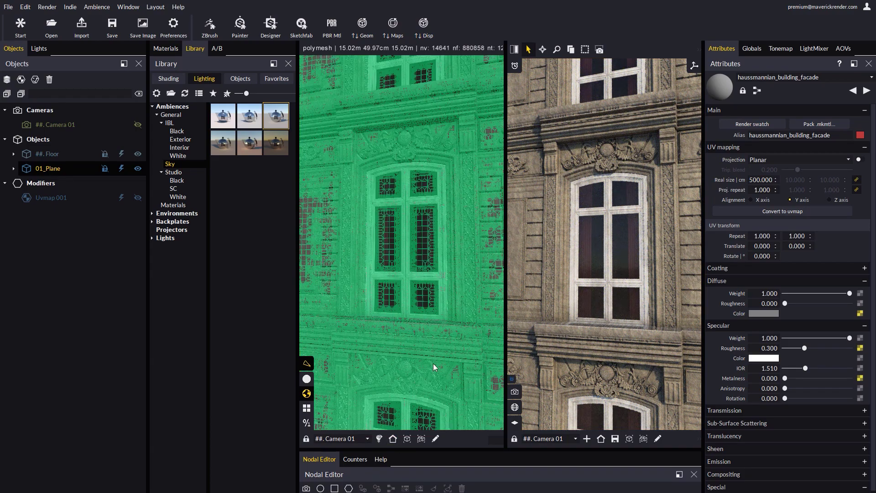
scroll(421, 299, down, 5)
drag(420, 299, 365, 255)
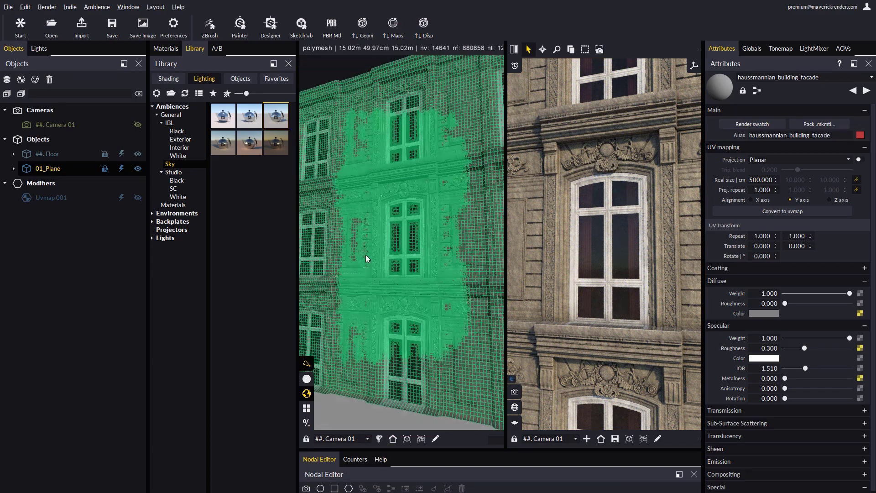
click(393, 438)
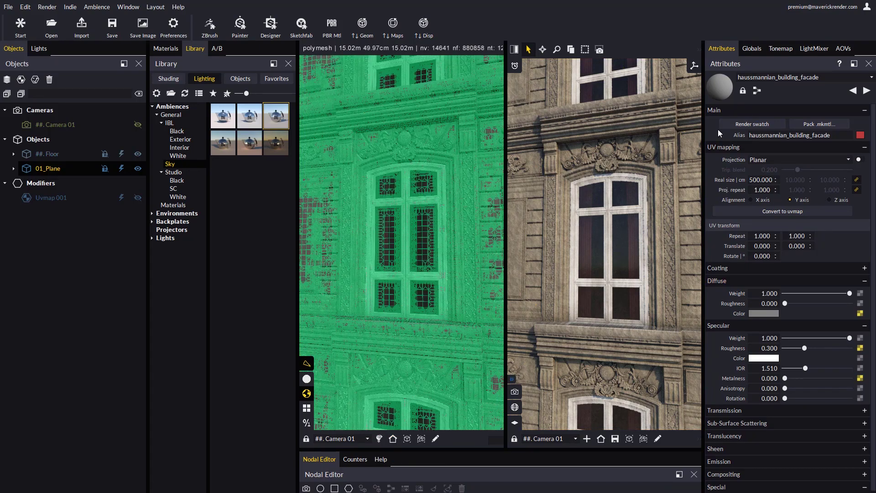
Set the maximum edge length for subdivision and displacement to 1 px in the global render settings.
click(751, 49)
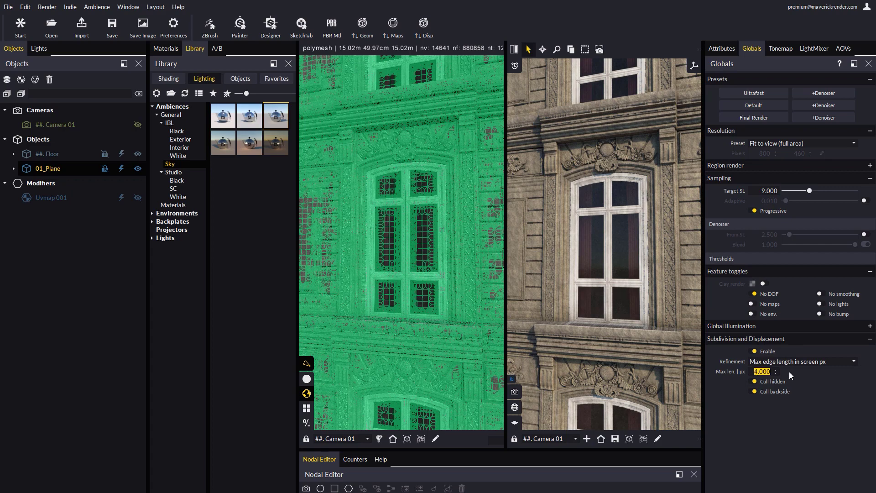
text(1)
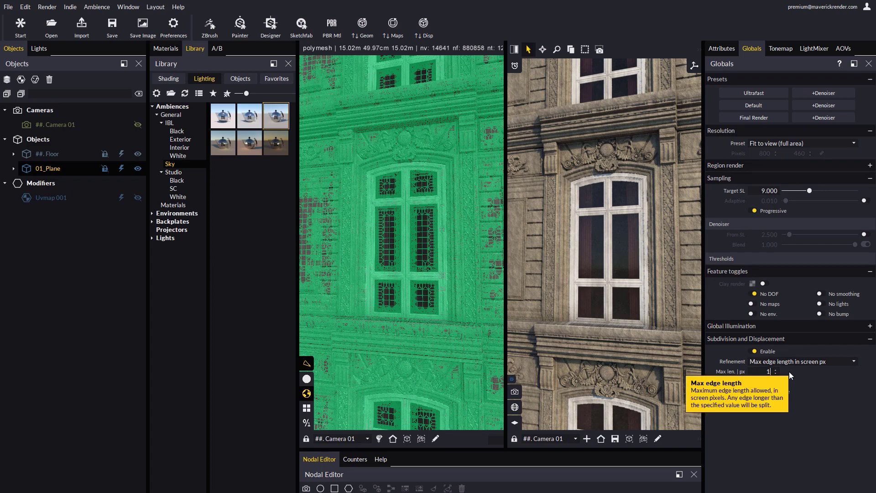
key(Return)
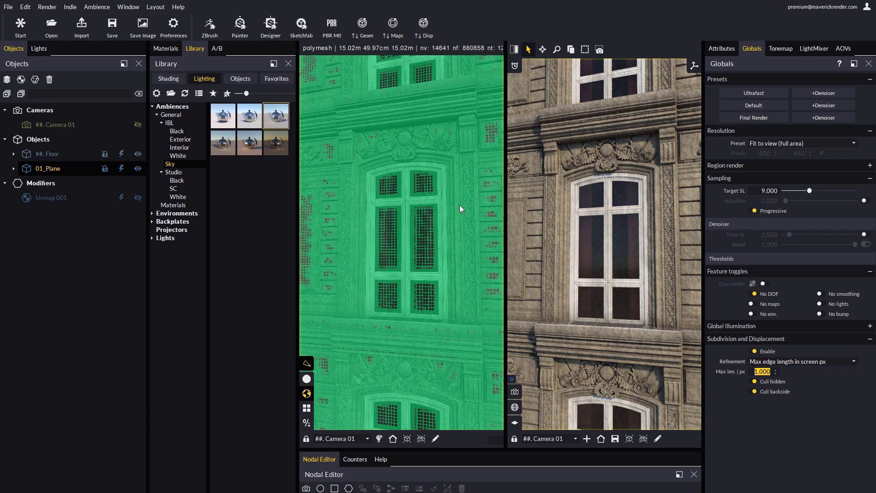
Return the viewport to Layout 1 and orbit around the window to view its displaced detail.
click(515, 49)
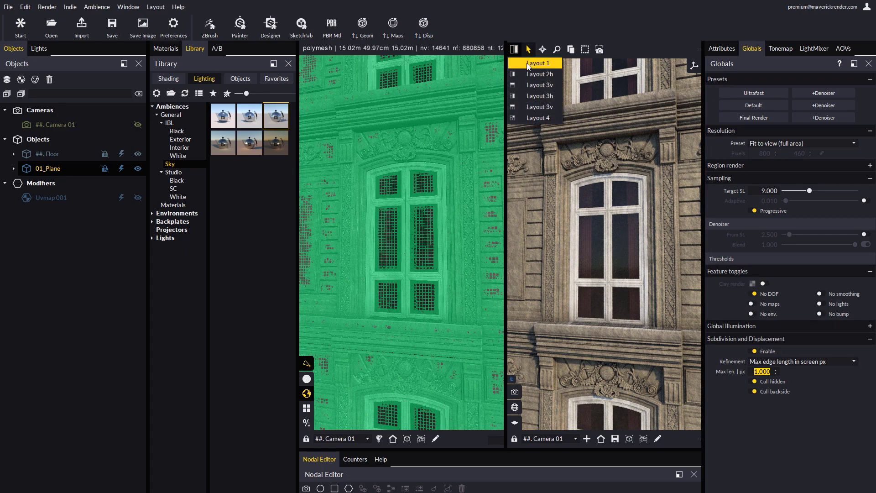
click(526, 63)
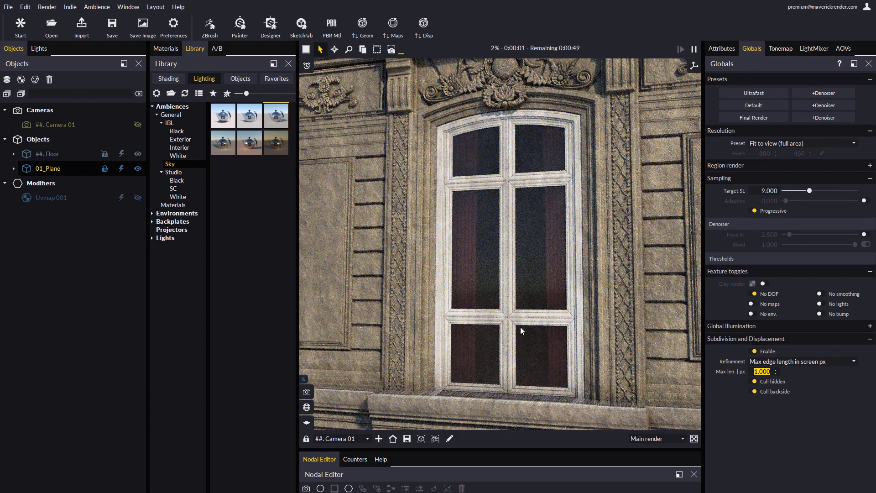
drag(520, 327, 489, 308)
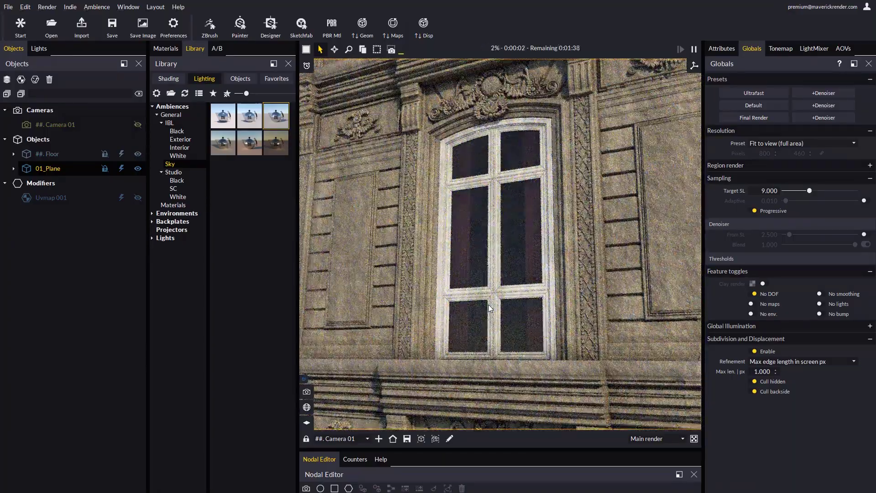